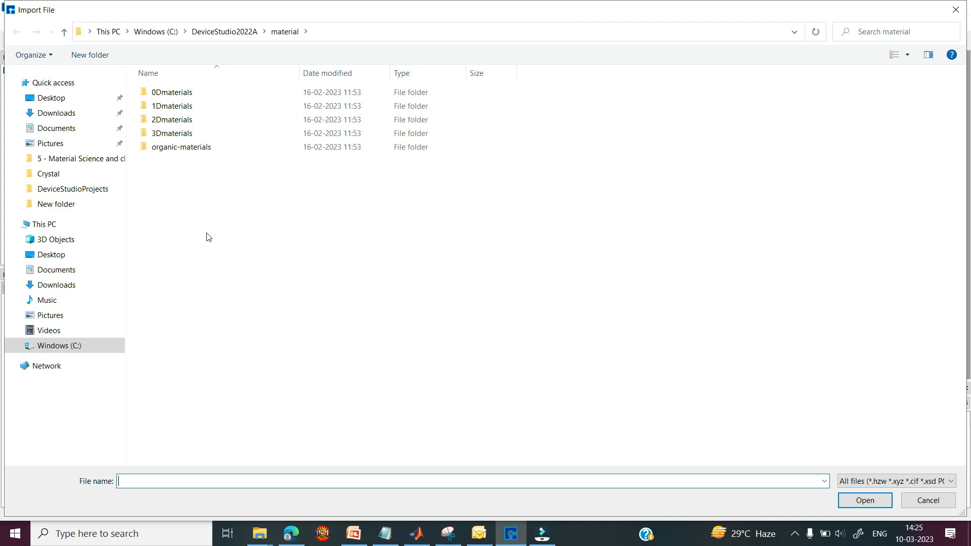
Step: Import the Si structure file from the Semiconductor folder of the 3Dmaterials library
{"action": "left_click", "coordinate": [172, 140]}
{"action": "double_click", "coordinate": [172, 135]}
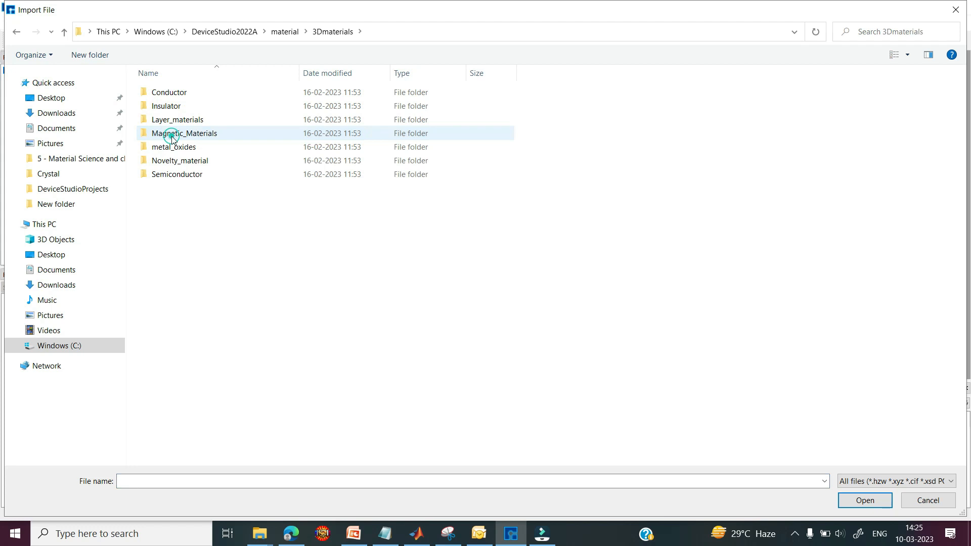
{"action": "double_click", "coordinate": [185, 175]}
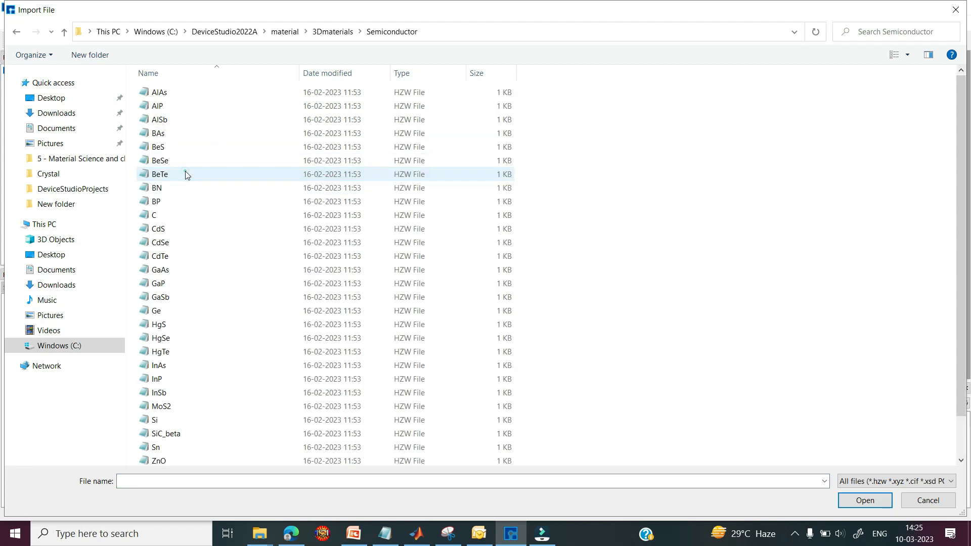
{"action": "left_click", "coordinate": [161, 421]}
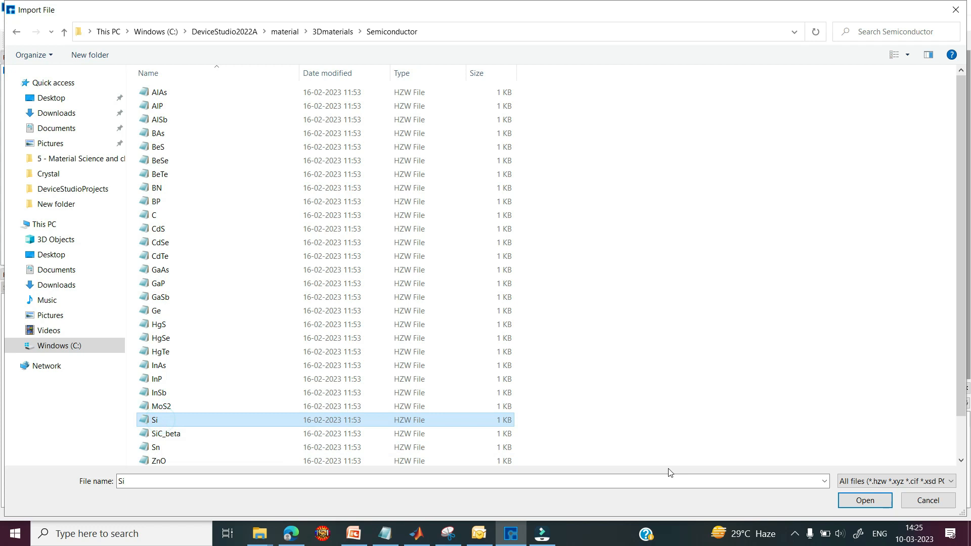
{"action": "left_click", "coordinate": [864, 500]}
{"action": "right_click_drag", "start_coordinate": [456, 259], "coordinate": [257, 175]}
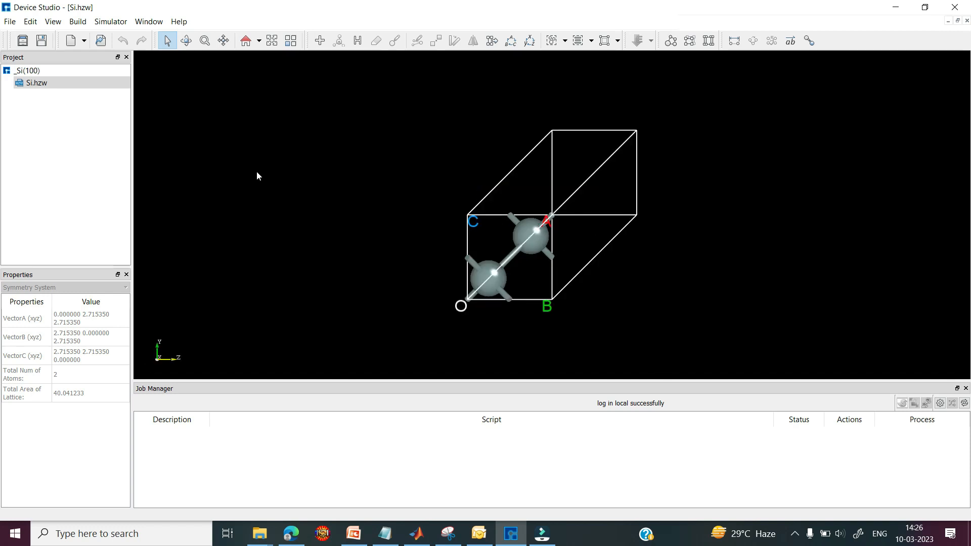
Step: Build a surface from the Si crystal with Miller indices 1 0 0 and 0 Å vacuum, without the slab option
{"action": "left_click", "coordinate": [83, 24]}
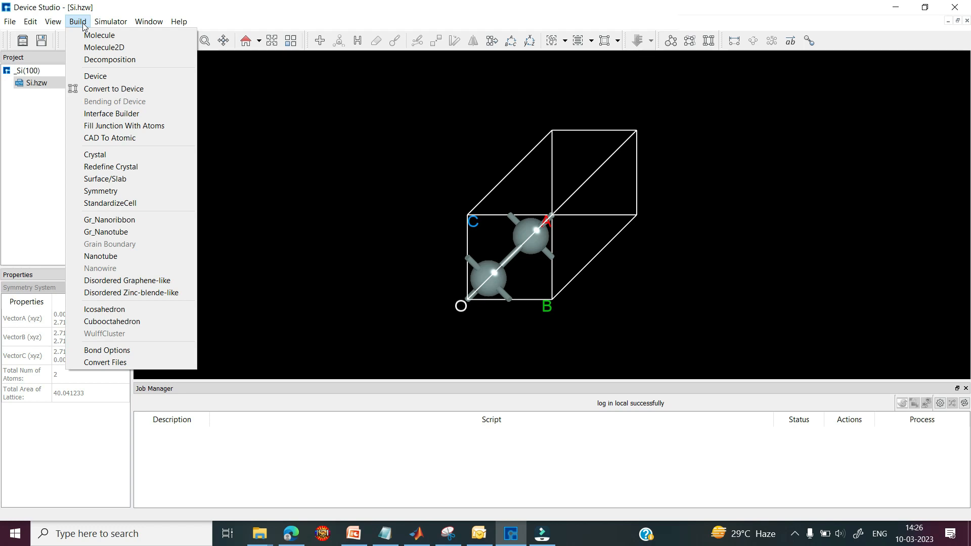
{"action": "left_click", "coordinate": [104, 178]}
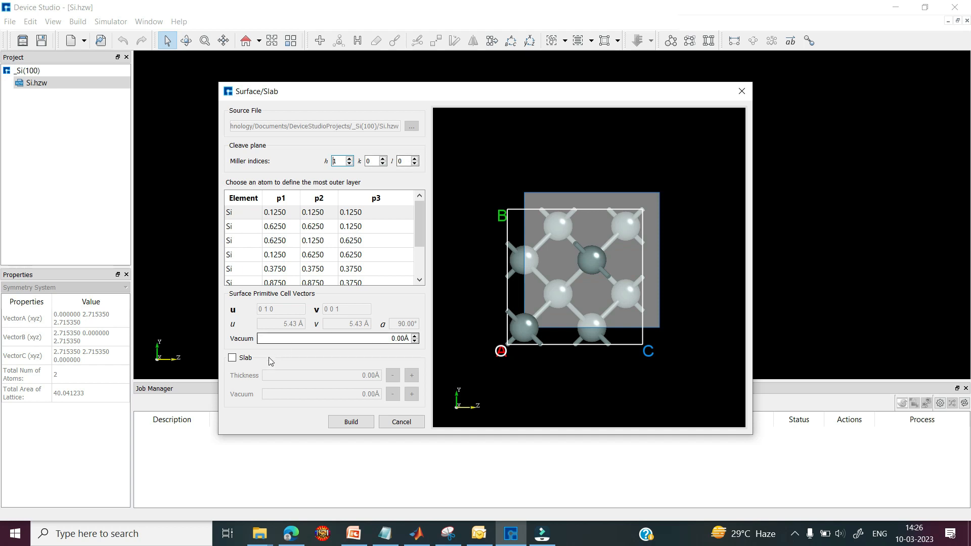
{"action": "left_click", "coordinate": [351, 421]}
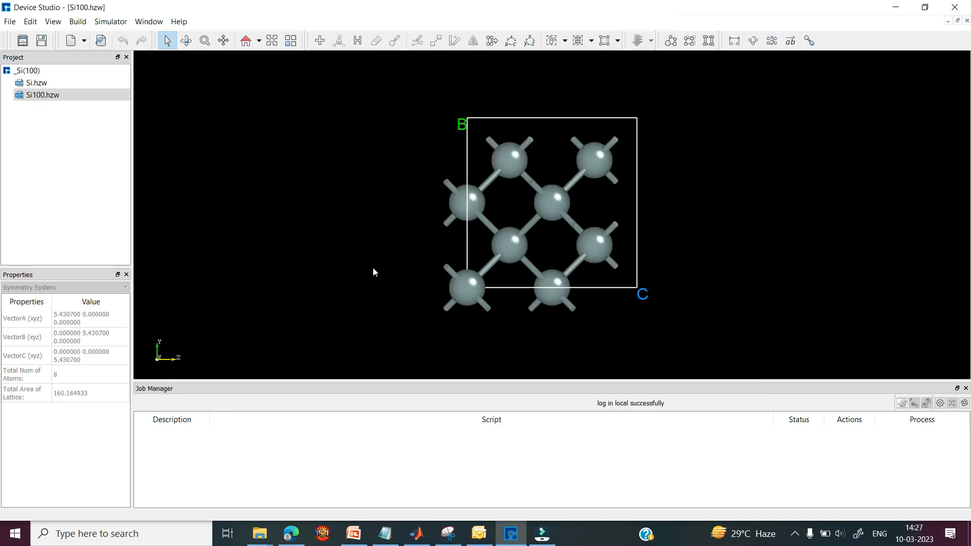
{"action": "right_click_drag", "start_coordinate": [373, 267], "coordinate": [430, 175]}
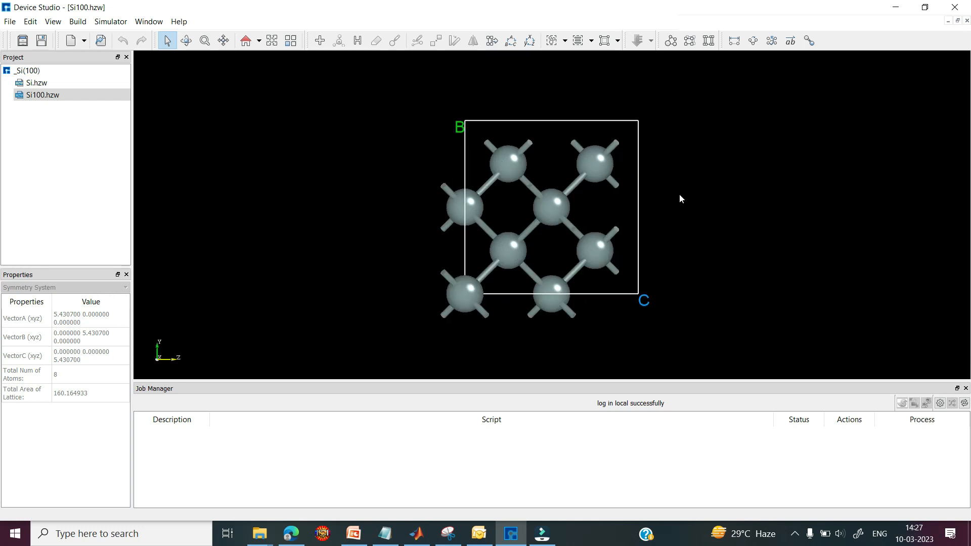
Step: Label the atoms of the Si100 structure with their numbers
{"action": "right_click", "coordinate": [680, 198]}
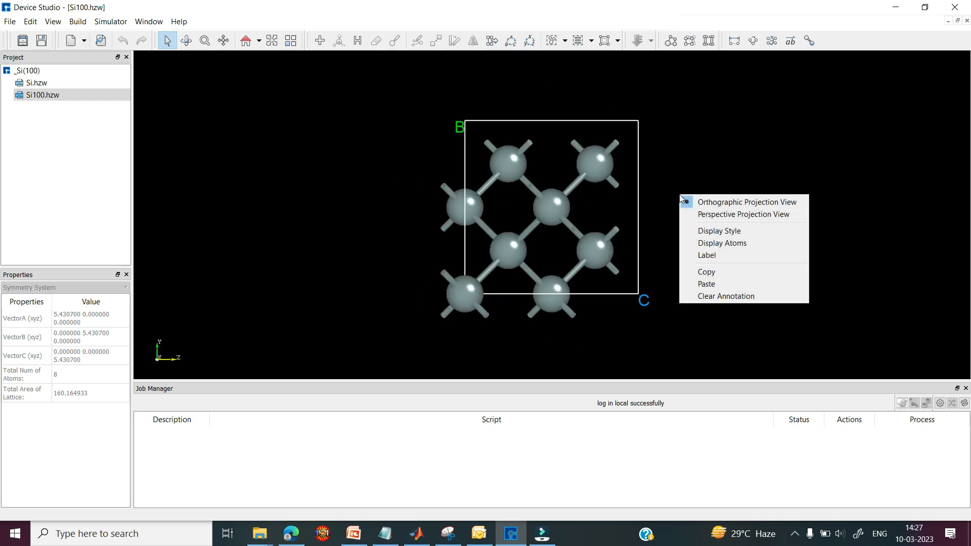
{"action": "left_click", "coordinate": [706, 255]}
{"action": "left_click", "coordinate": [499, 333]}
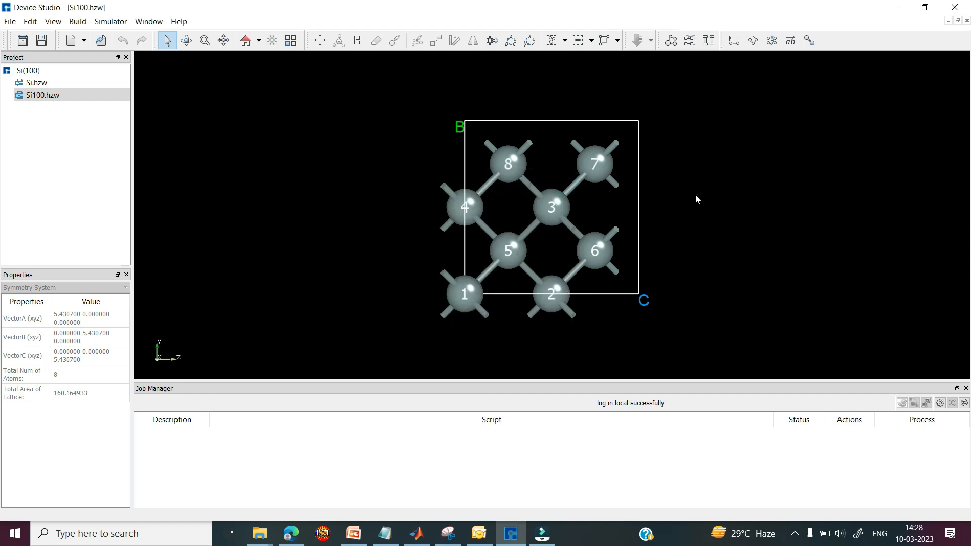
Step: Convert the Si100 cell to a crystal with primitive vectors a 3.8400099277 Å along x, b 7.6800298691 Å along y and c 5.4306001663 Å along z
{"action": "left_click", "coordinate": [689, 41]}
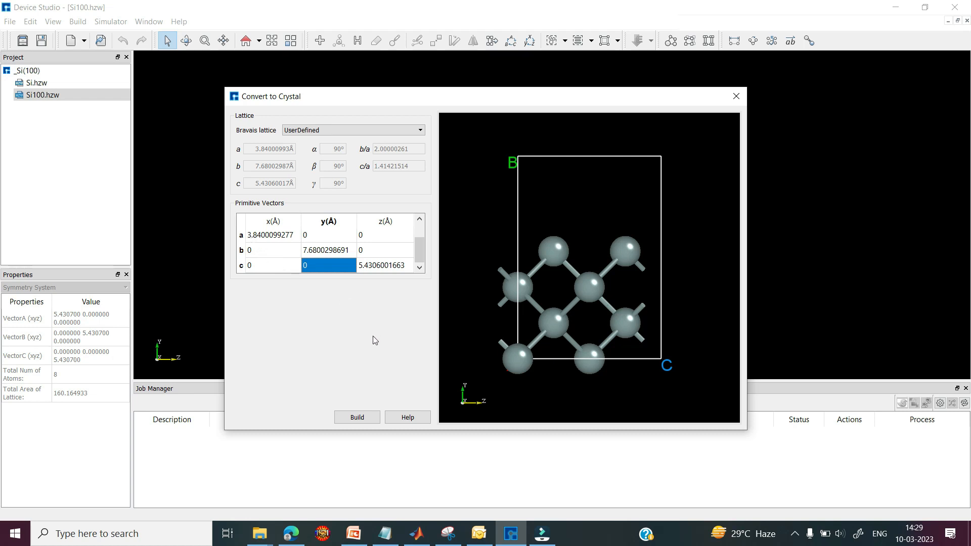
{"action": "left_click", "coordinate": [357, 417]}
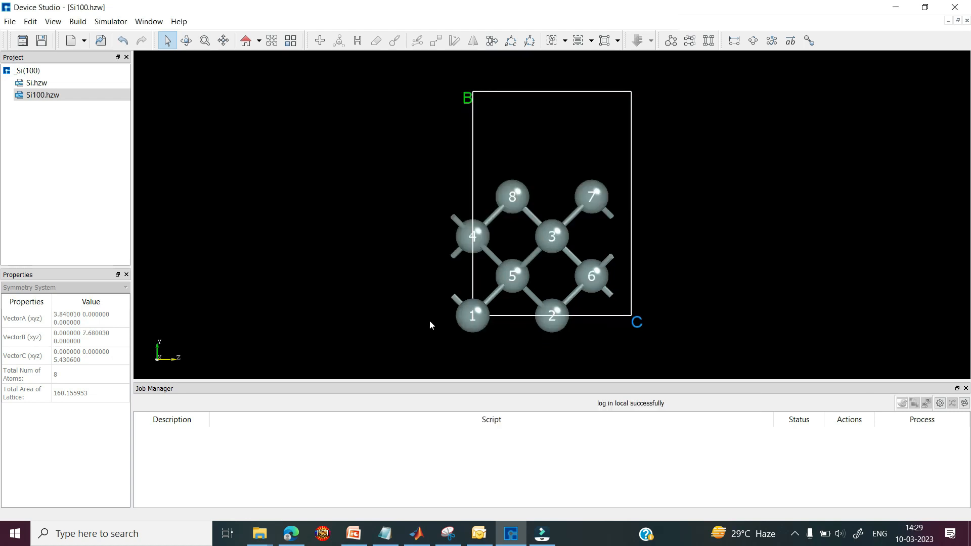
Step: Reposition atoms 1 to 3 by entering new coordinates, with atom 2 at X 2.88000744, Y 4.80001866, Z 2.03647506
{"action": "left_click", "coordinate": [469, 315]}
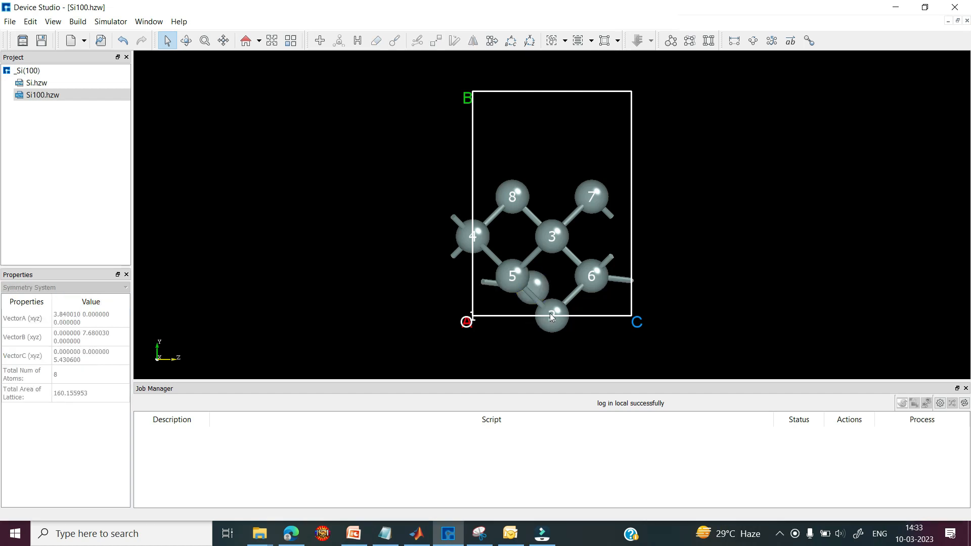
{"action": "left_click", "coordinate": [551, 316]}
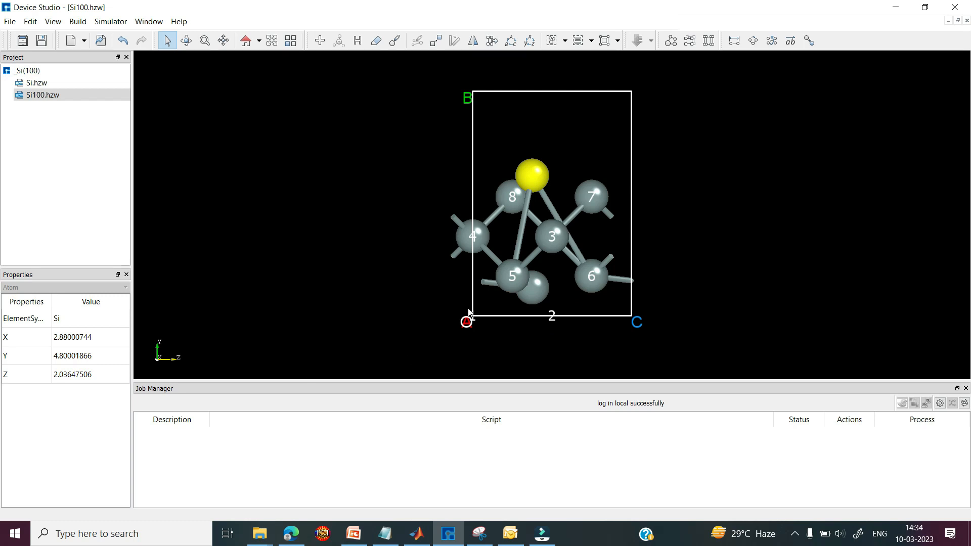
{"action": "left_click", "coordinate": [555, 242]}
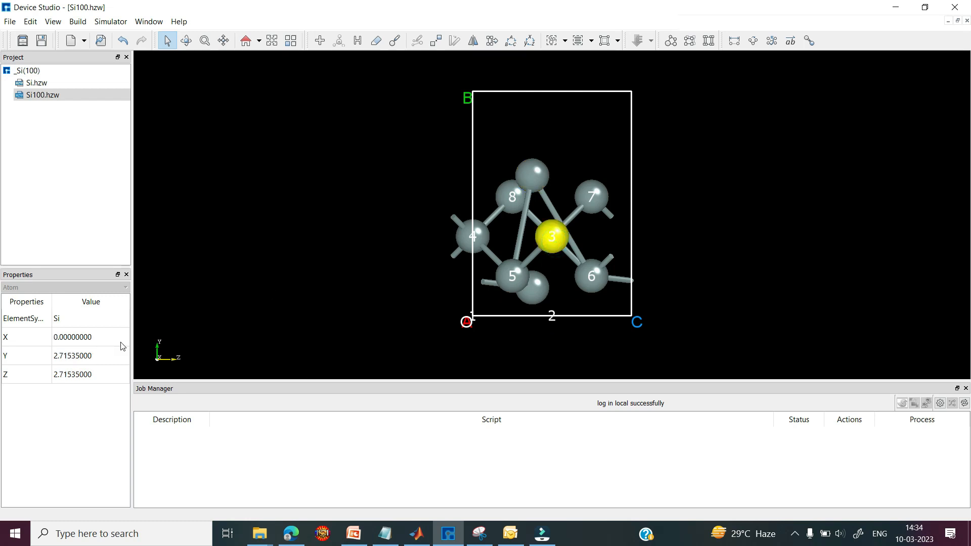
Step: Give atoms 4 to 8 new coordinates, with atom 6 at (0.96000248, 6.72002613, 4.75177514) and atom 7 at (0.96000248, 0.96000373, 0.67882502), and recalculate the bonds
{"action": "left_click", "coordinate": [469, 242]}
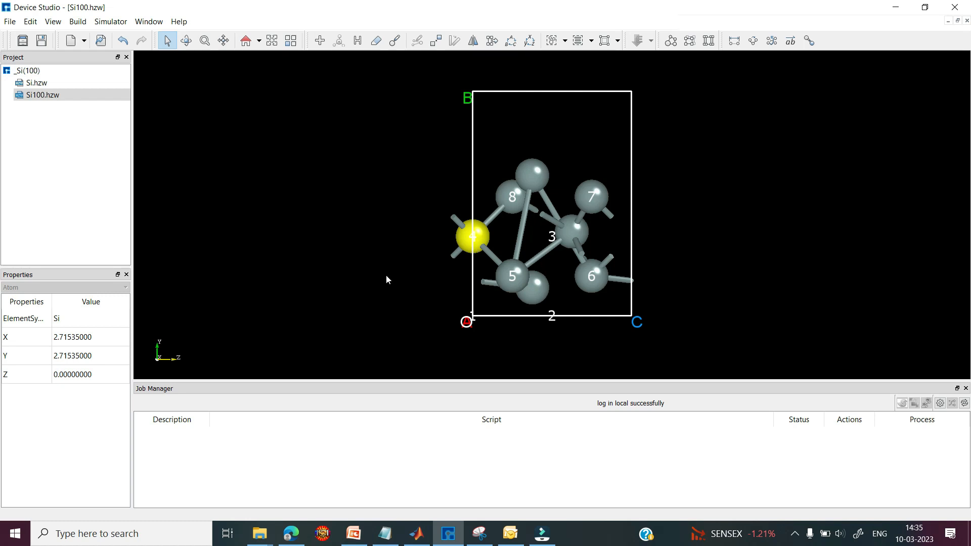
{"action": "left_click", "coordinate": [102, 340]}
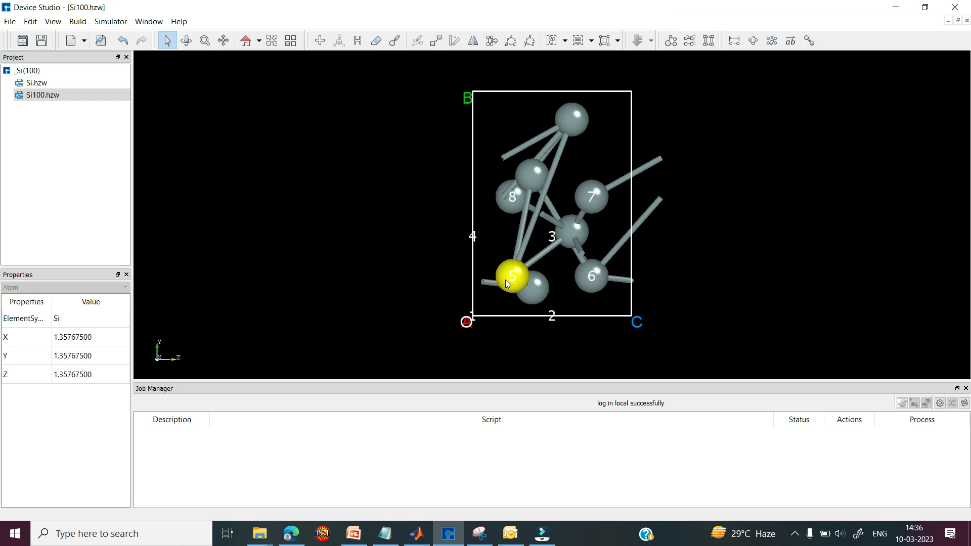
{"action": "left_click", "coordinate": [554, 322]}
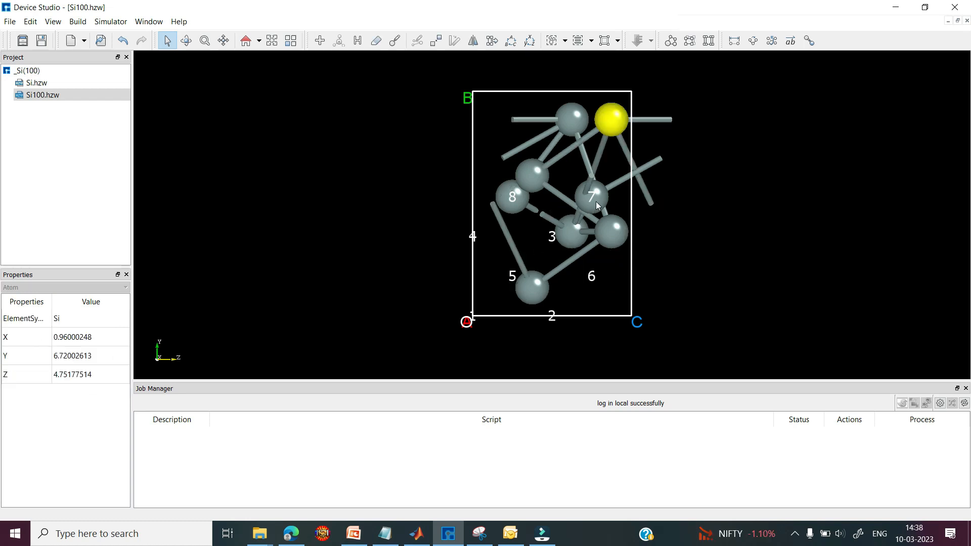
{"action": "left_click", "coordinate": [596, 202]}
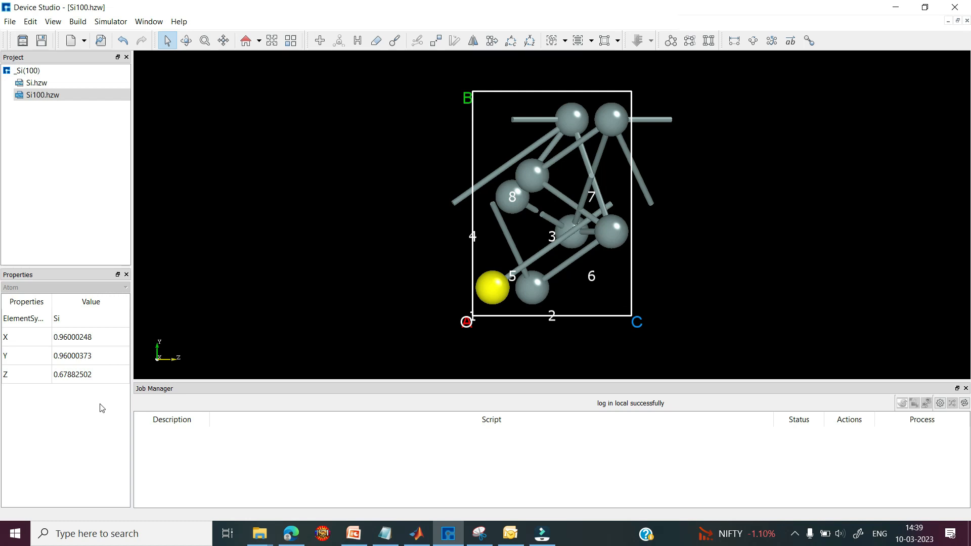
{"action": "left_click", "coordinate": [272, 328]}
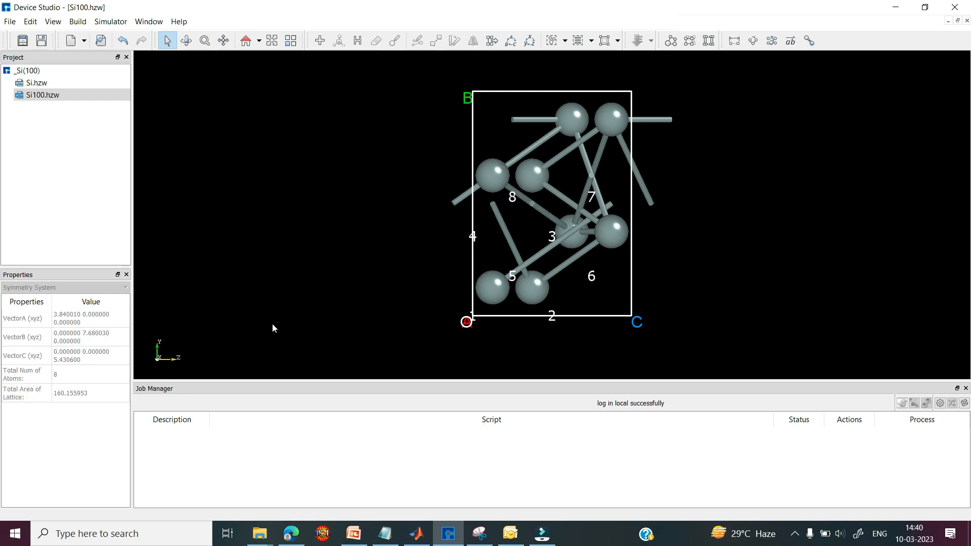
{"action": "left_click", "coordinate": [808, 43]}
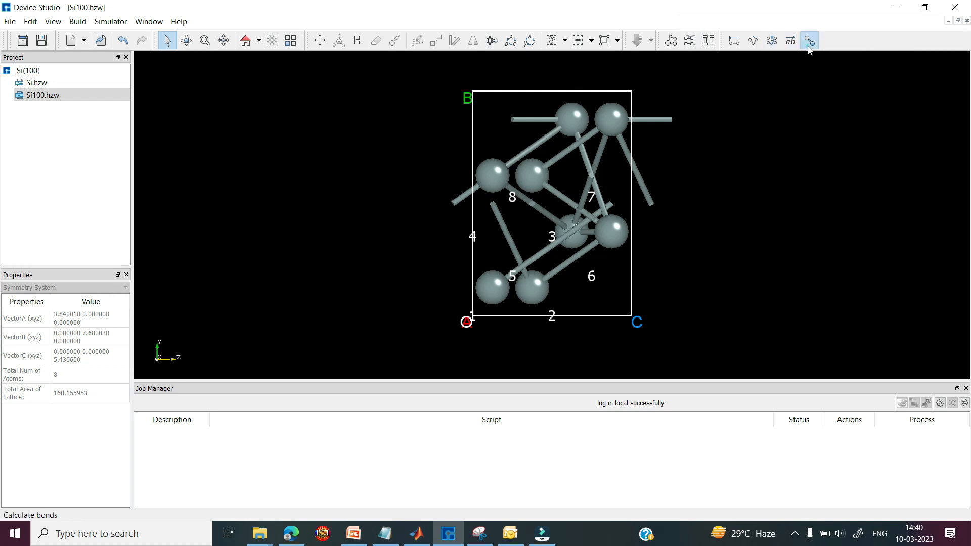
Step: Redefine the Si100 crystal with the w vector's c component set to 3, preview the extended cell, and build it
{"action": "left_click", "coordinate": [78, 21]}
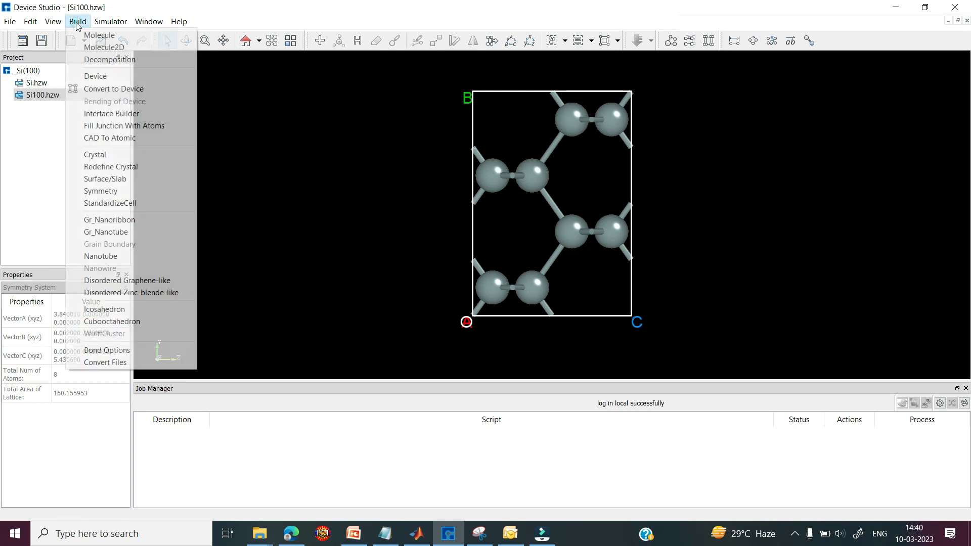
{"action": "left_click", "coordinate": [115, 171]}
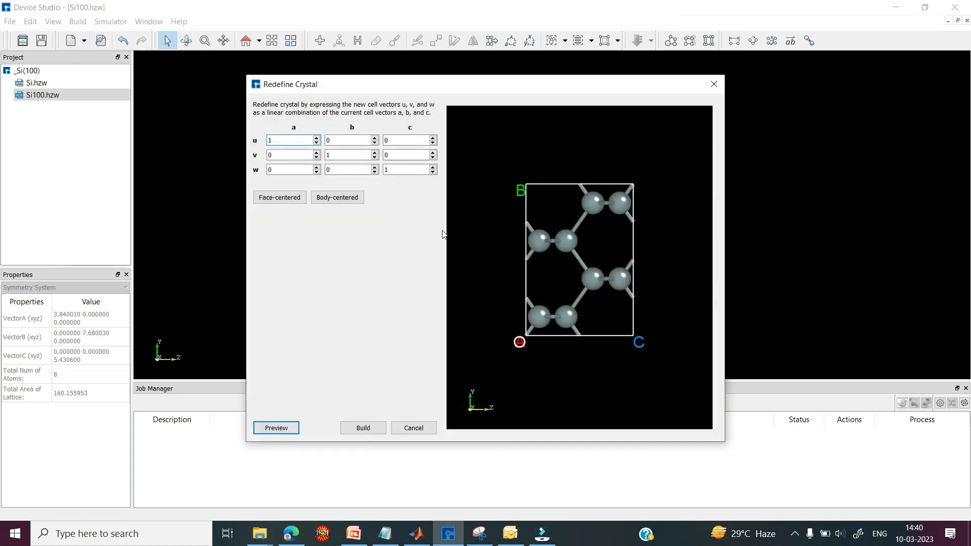
{"action": "left_click", "coordinate": [392, 170]}
{"action": "key", "text": "BackSpace"}
{"action": "type", "text": "3"}
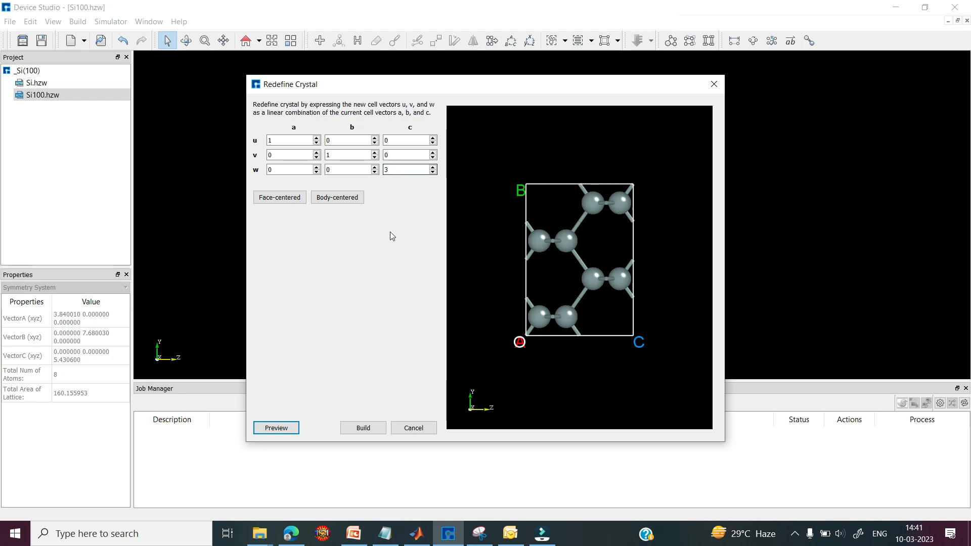
{"action": "left_click", "coordinate": [286, 428]}
{"action": "mouse_move", "coordinate": [576, 323]}
{"action": "left_mouse_down"}
{"action": "mouse_move", "coordinate": [574, 171]}
{"action": "mouse_move", "coordinate": [571, 308]}
{"action": "left_mouse_up"}
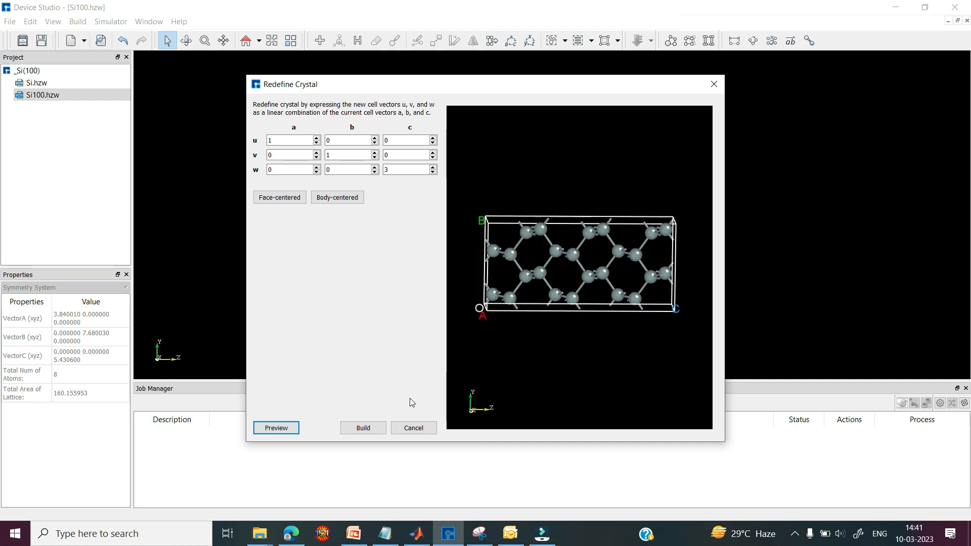
{"action": "left_click", "coordinate": [369, 428]}
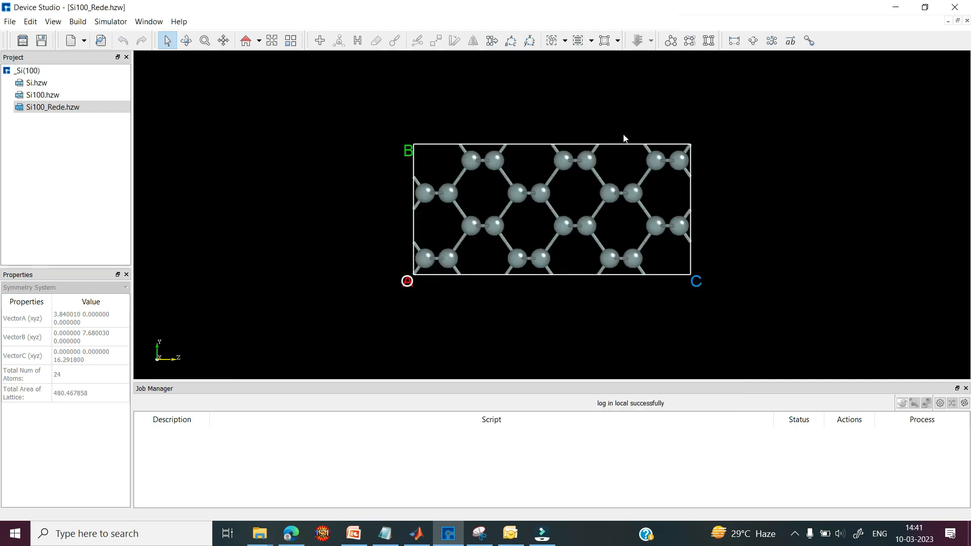
Step: Delete the six silicon atoms nearest the C end of the redefined cell
{"action": "left_click", "coordinate": [623, 136]}
{"action": "left_click_drag", "start_coordinate": [642, 168], "coordinate": [715, 259]}
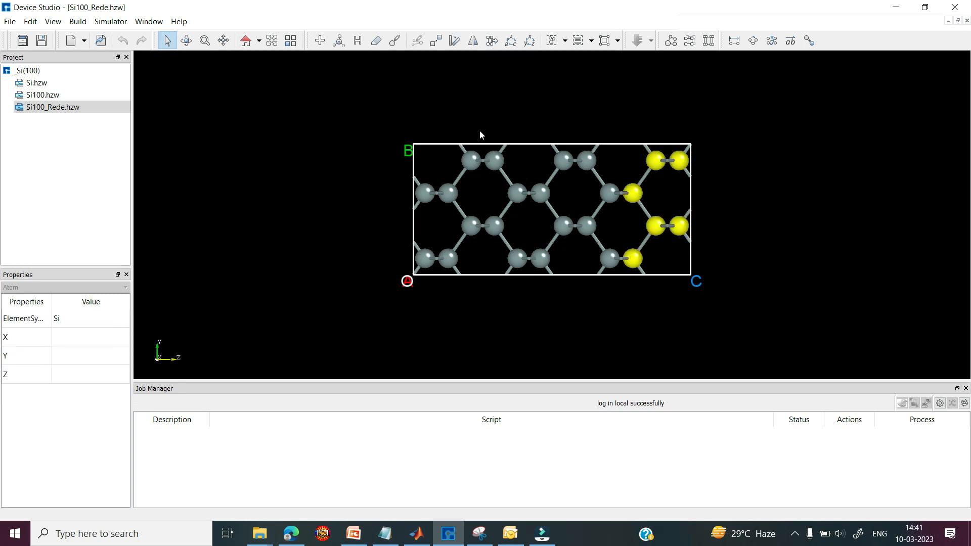
{"action": "left_click", "coordinate": [376, 41]}
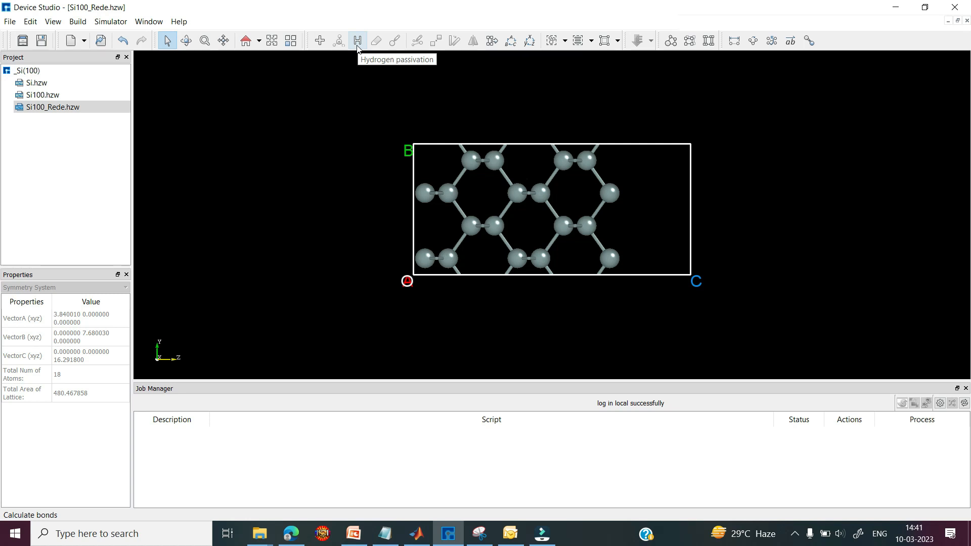
Step: Passivate the silicon structure with hydrogen and delete the hydrogen atoms on the face at the cell origin
{"action": "left_click", "coordinate": [357, 44]}
{"action": "left_click_drag", "start_coordinate": [387, 152], "coordinate": [410, 282]}
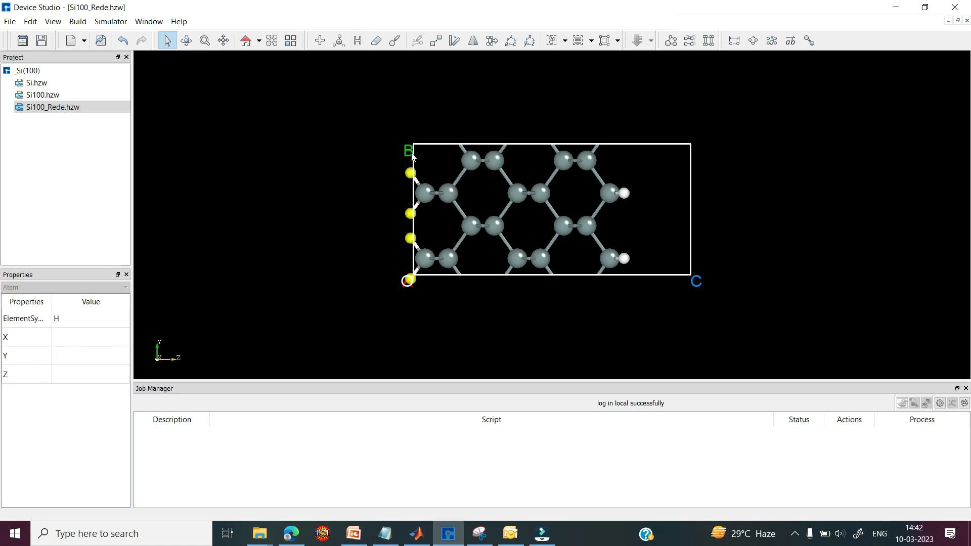
{"action": "left_click", "coordinate": [377, 43]}
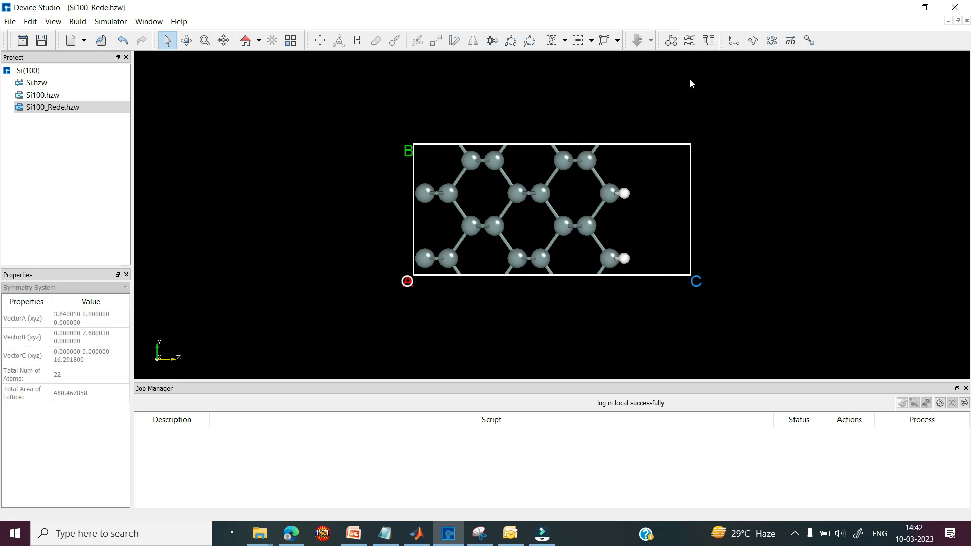
Step: Set the cell's c vector to 26 Å along z in the crystal conversion and center the atoms along that direction
{"action": "left_click", "coordinate": [689, 41]}
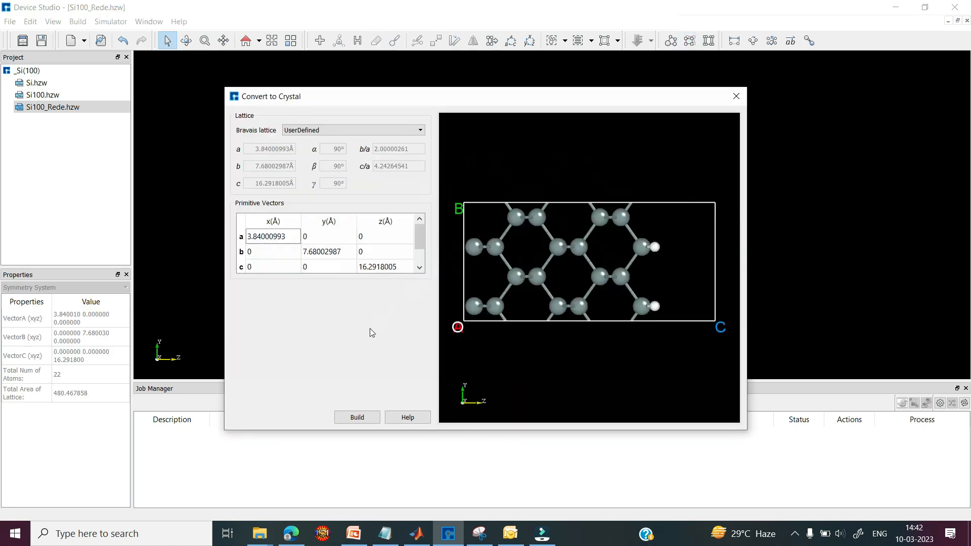
{"action": "double_click", "coordinate": [384, 266]}
{"action": "type", "text": "26"}
{"action": "left_click", "coordinate": [328, 265]}
{"action": "left_click_drag", "start_coordinate": [526, 200], "coordinate": [559, 330]}
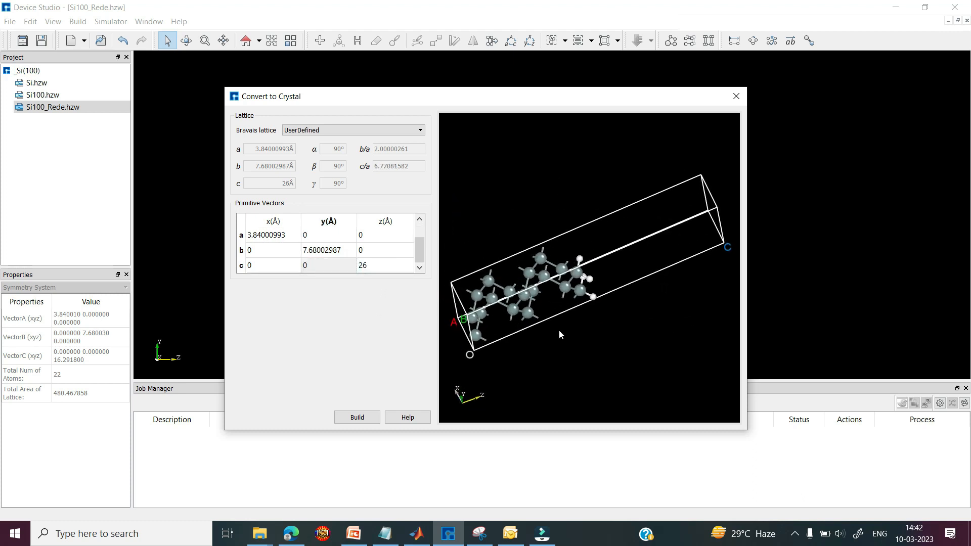
{"action": "left_click", "coordinate": [359, 417]}
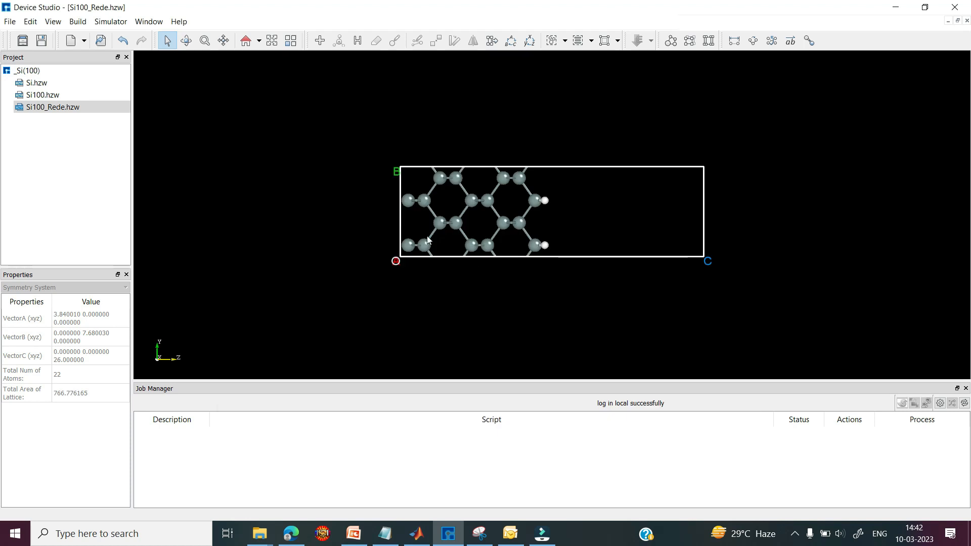
{"action": "left_click", "coordinate": [578, 41]}
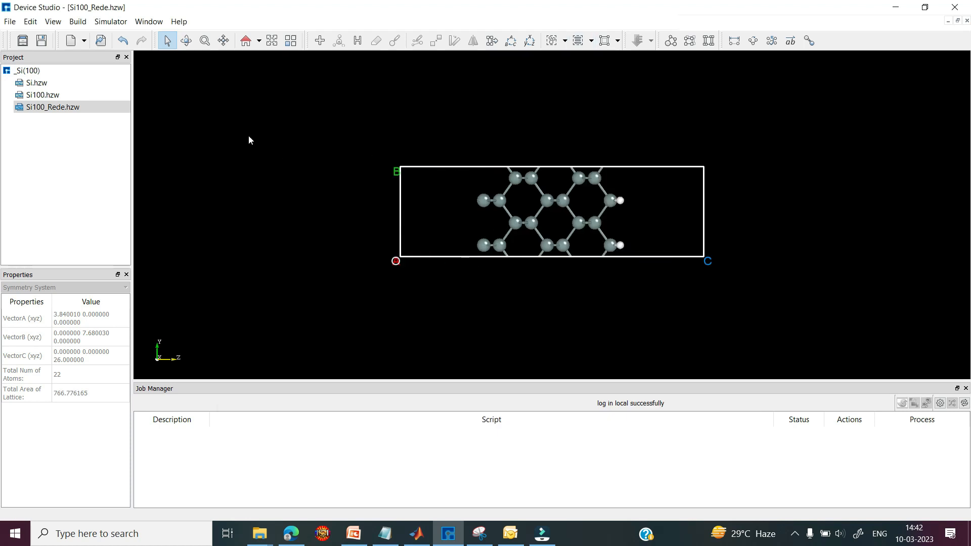
Step: Set up a Nanodcal relaxation calculation for the Si100_Rede crystal, keeping LDA_PZ81 as the exchange correlation
{"action": "left_click", "coordinate": [112, 21]}
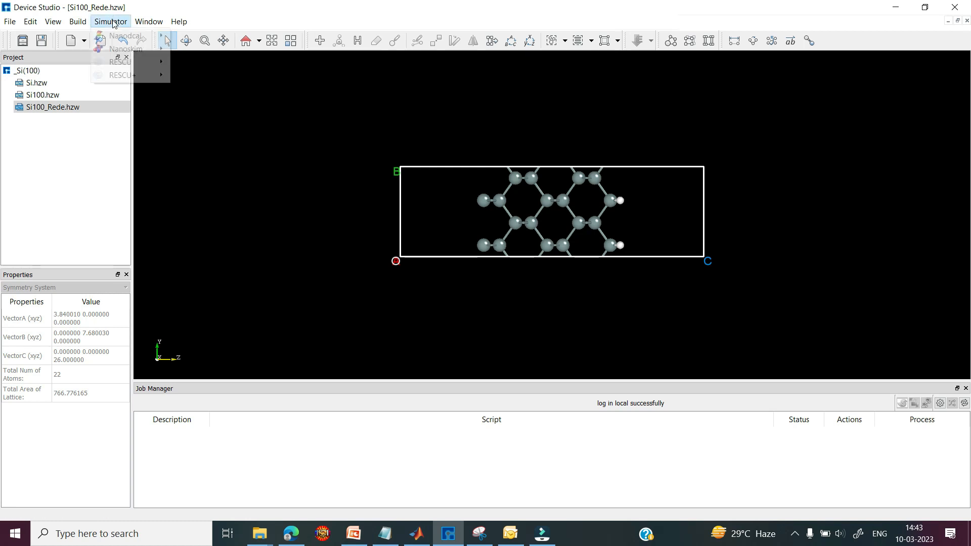
{"action": "mouse_move", "coordinate": [131, 36]}
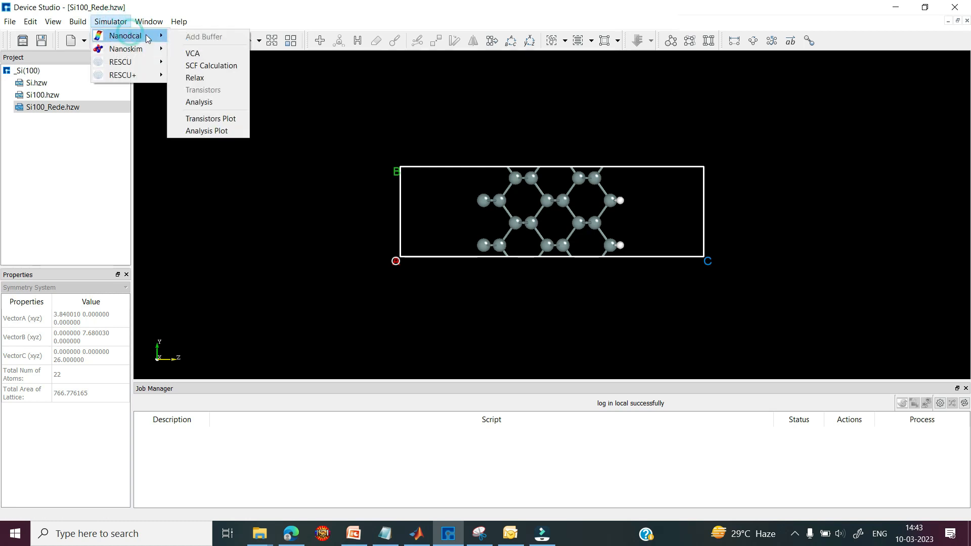
{"action": "left_click", "coordinate": [195, 78]}
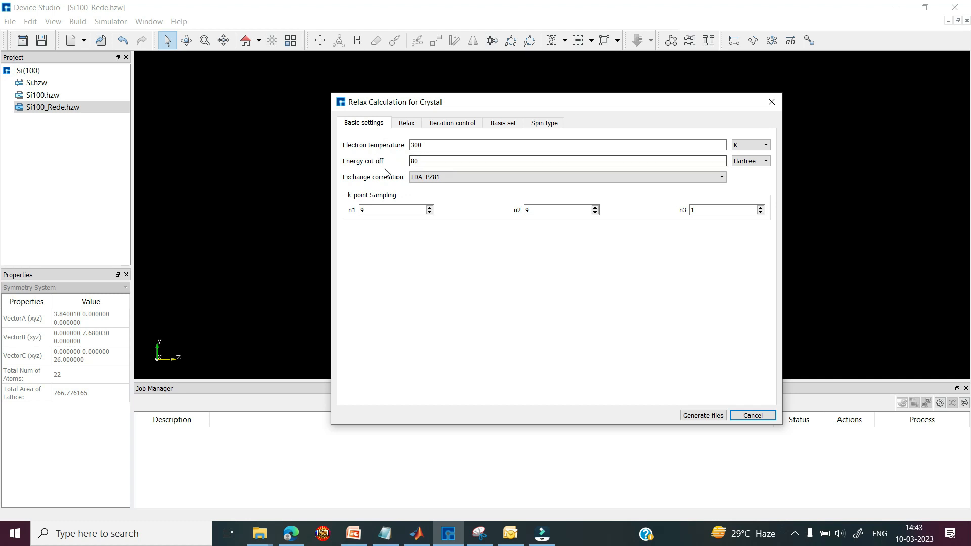
{"action": "left_click", "coordinate": [435, 178]}
{"action": "left_click", "coordinate": [434, 178]}
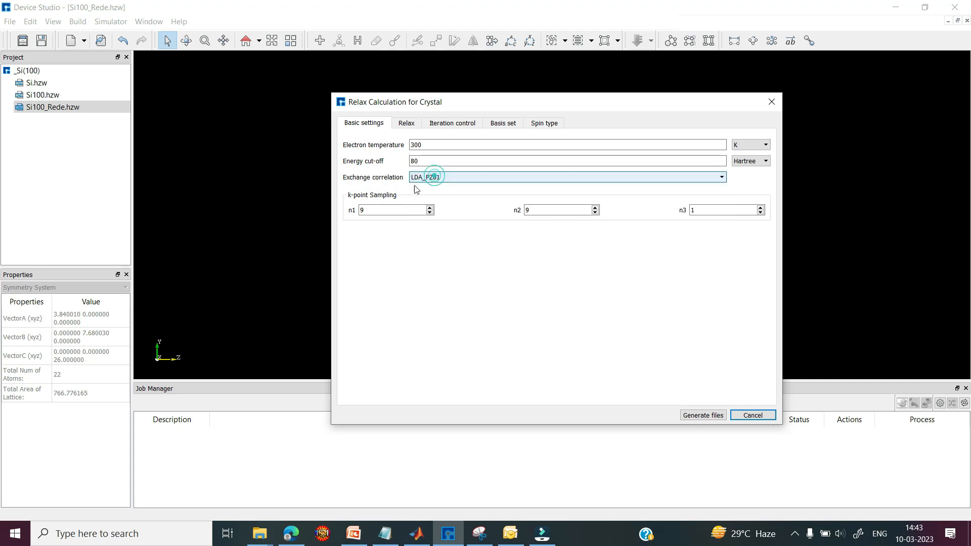
Step: Keep MD as the relaxation method and set the force convergence criterion to 0.02 eV/angstrom
{"action": "left_click", "coordinate": [406, 124]}
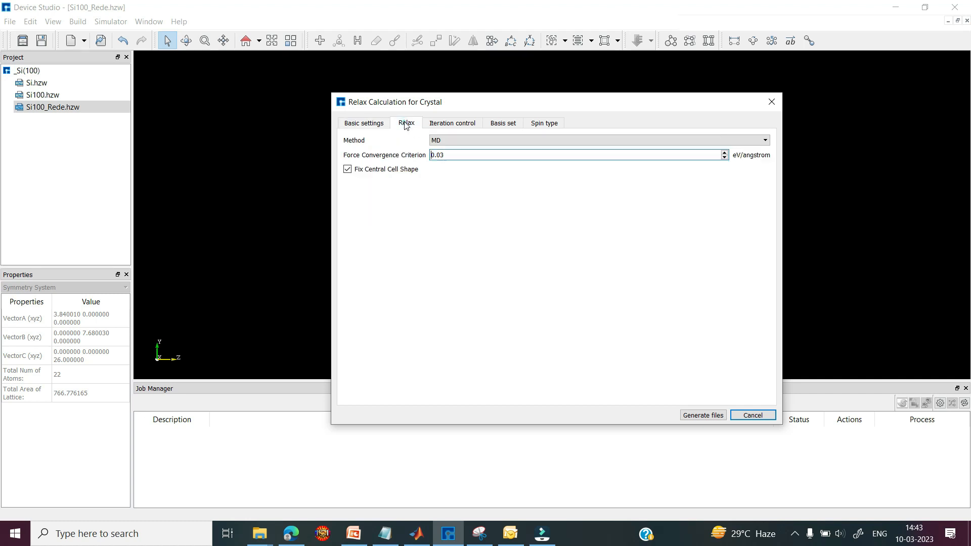
{"action": "left_click", "coordinate": [460, 142]}
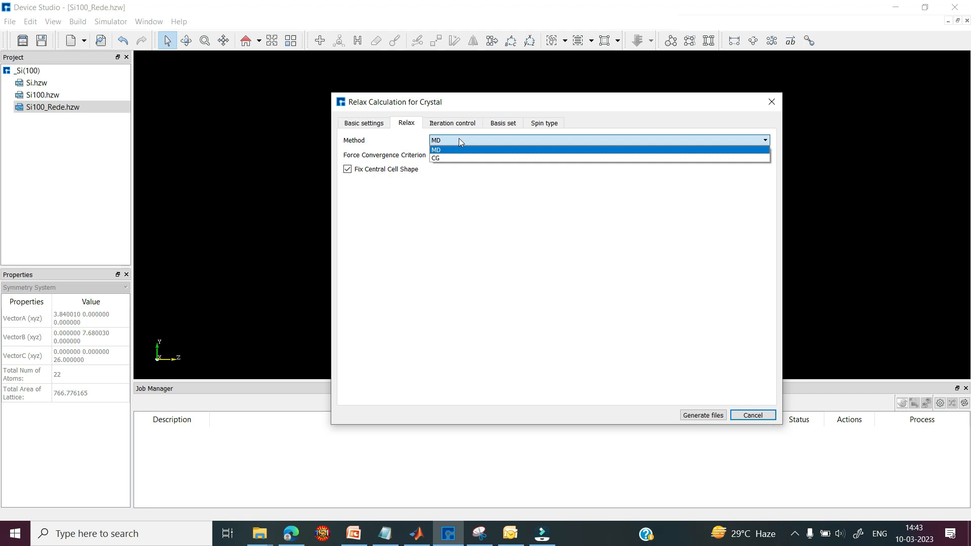
{"action": "left_click", "coordinate": [459, 138]}
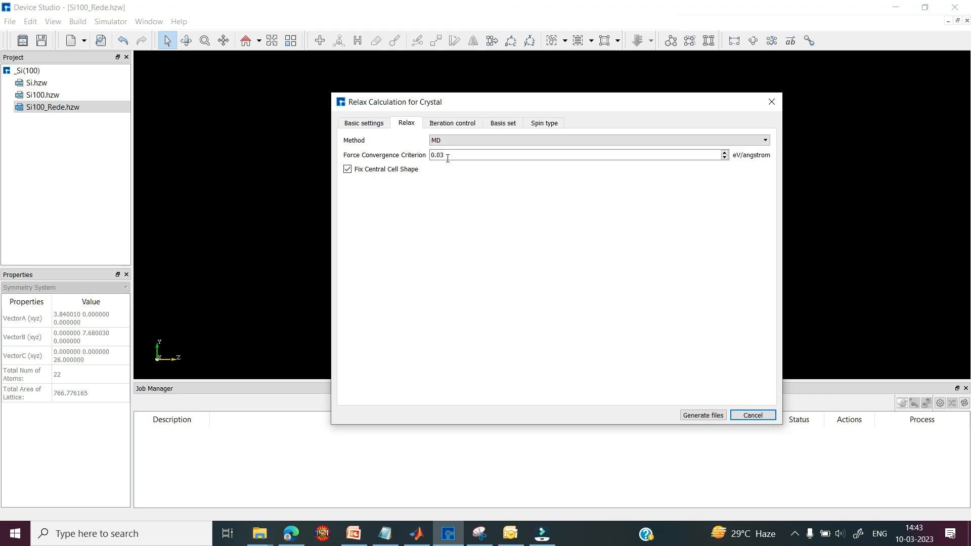
{"action": "double_click", "coordinate": [445, 154]}
{"action": "type", "text": "0.02"}
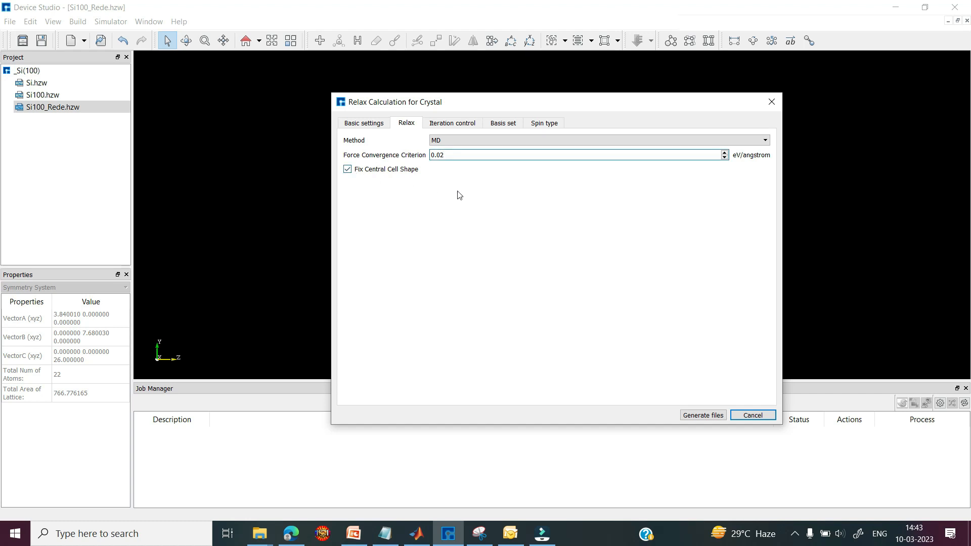
Step: Keep the default iteration control, ByElement basis set and NoSpin settings, and generate the relaxation input file
{"action": "left_click", "coordinate": [451, 127]}
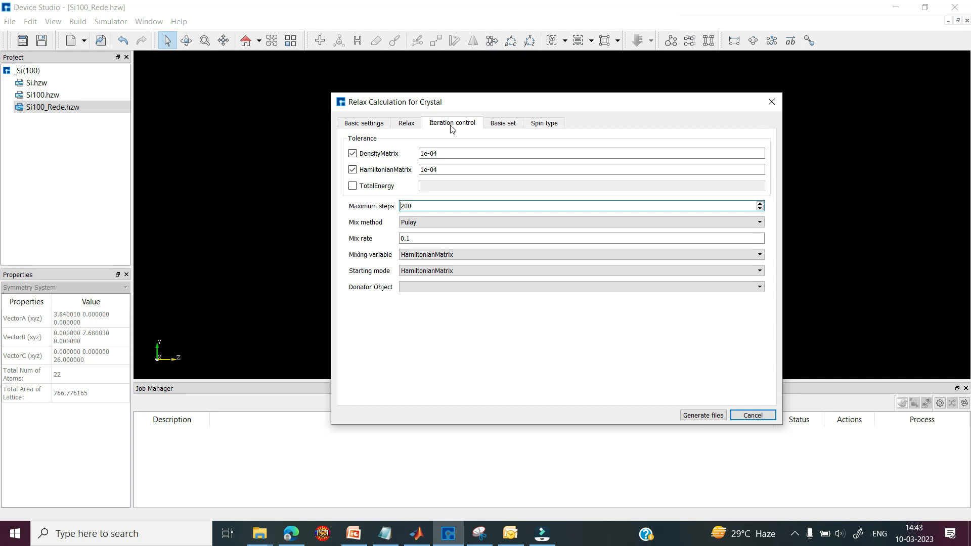
{"action": "left_click", "coordinate": [503, 127]}
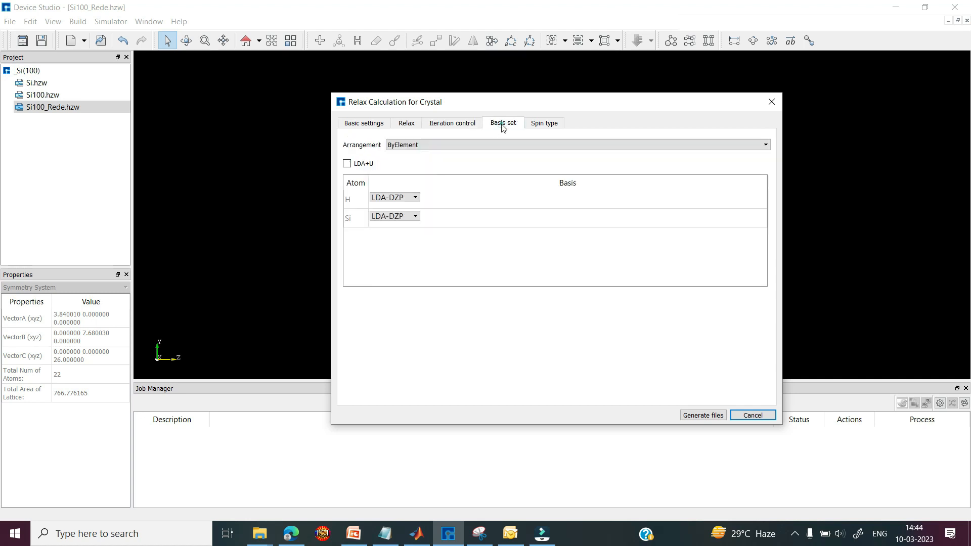
{"action": "left_click", "coordinate": [412, 147]}
{"action": "left_click", "coordinate": [407, 149]}
{"action": "left_click", "coordinate": [549, 123]}
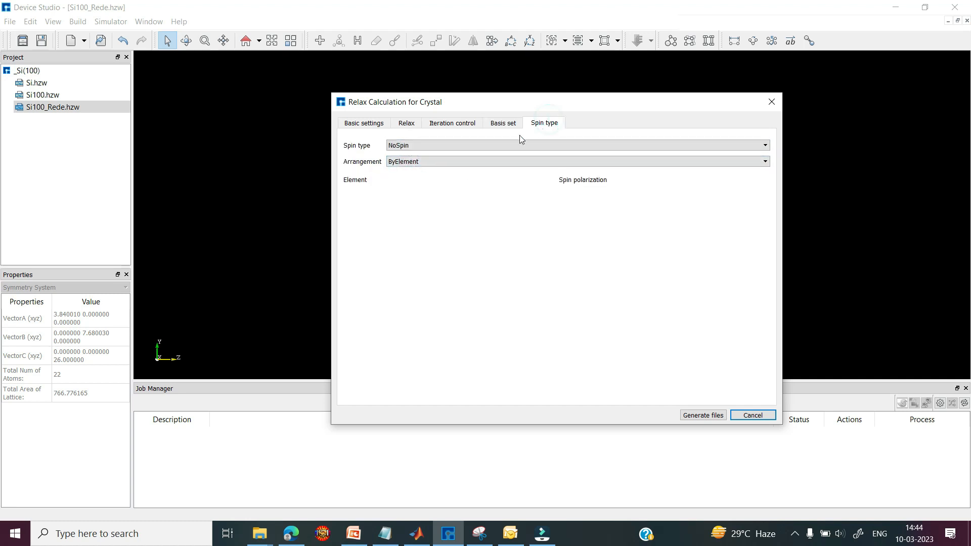
{"action": "left_click", "coordinate": [501, 145]}
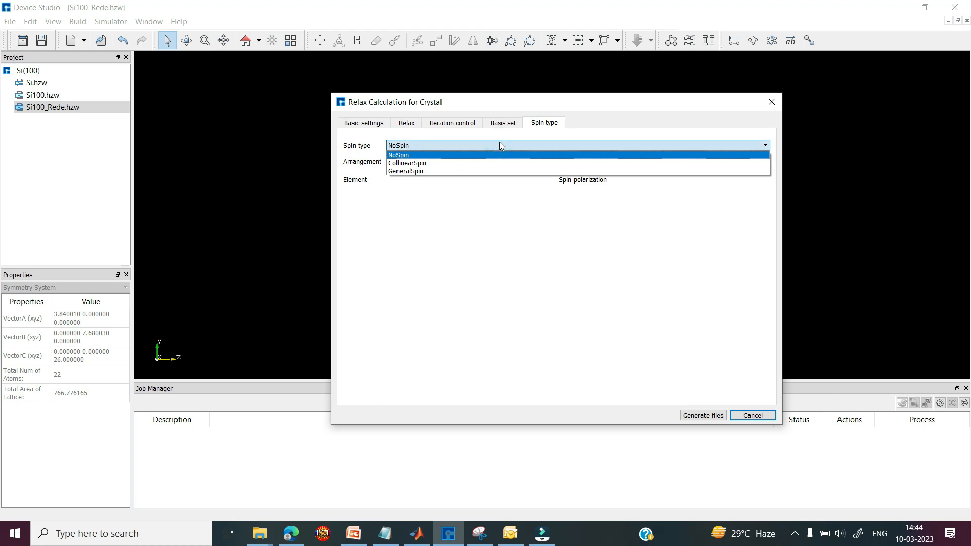
{"action": "left_click", "coordinate": [499, 142]}
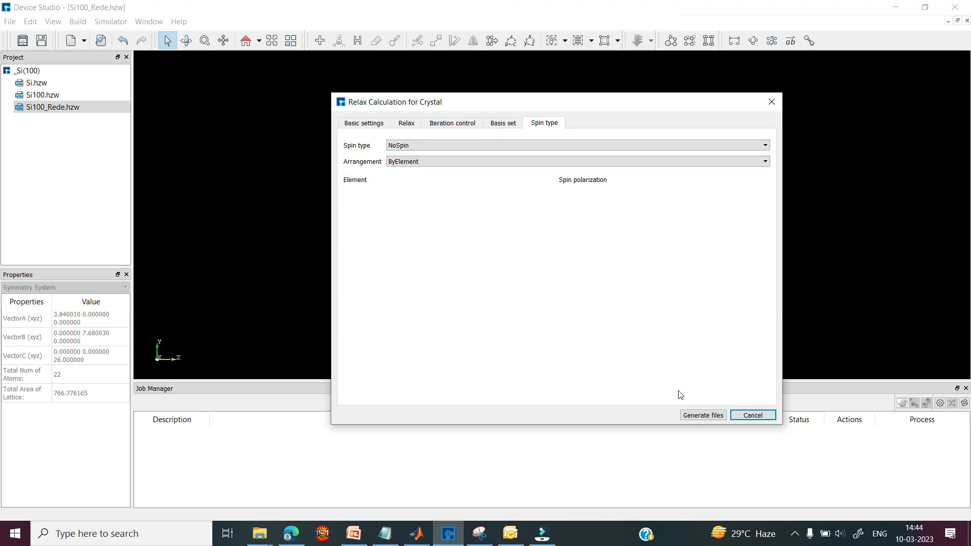
{"action": "left_click", "coordinate": [703, 415]}
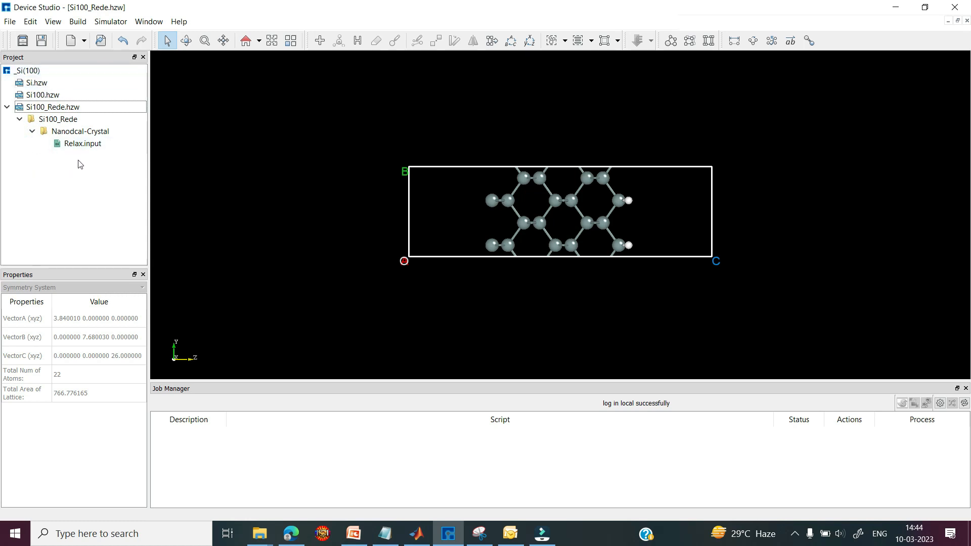
Step: Open the generated Relax.input file to review its contents
{"action": "left_click", "coordinate": [79, 145]}
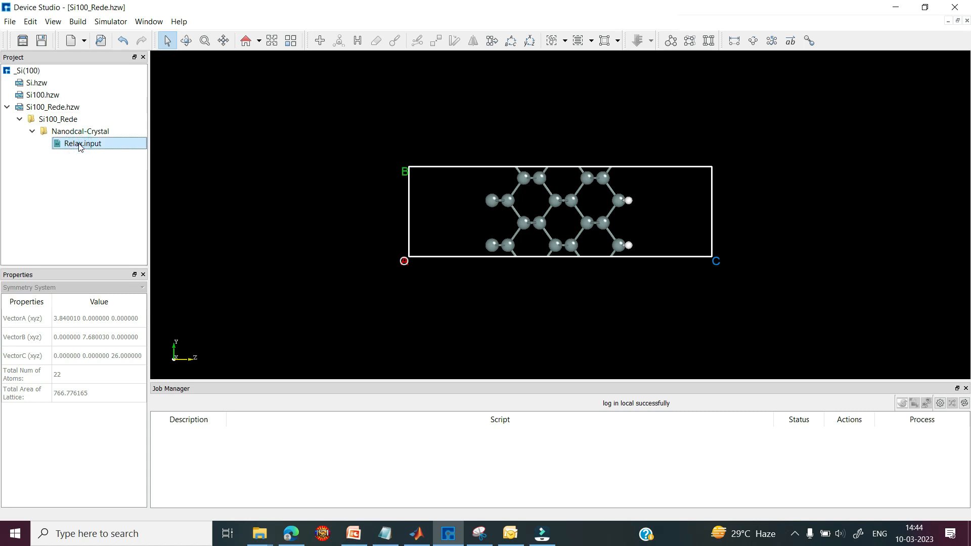
{"action": "right_click", "coordinate": [79, 146]}
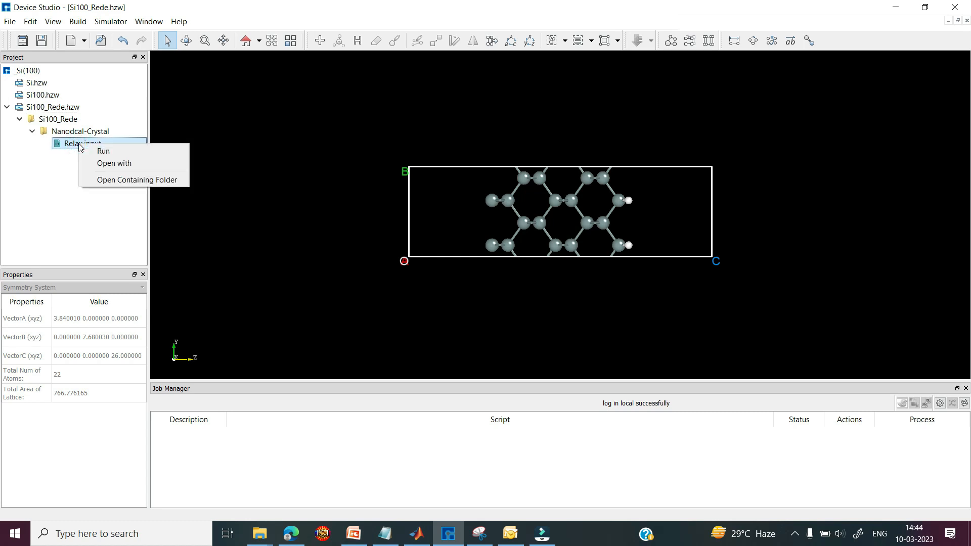
{"action": "left_click", "coordinate": [117, 163]}
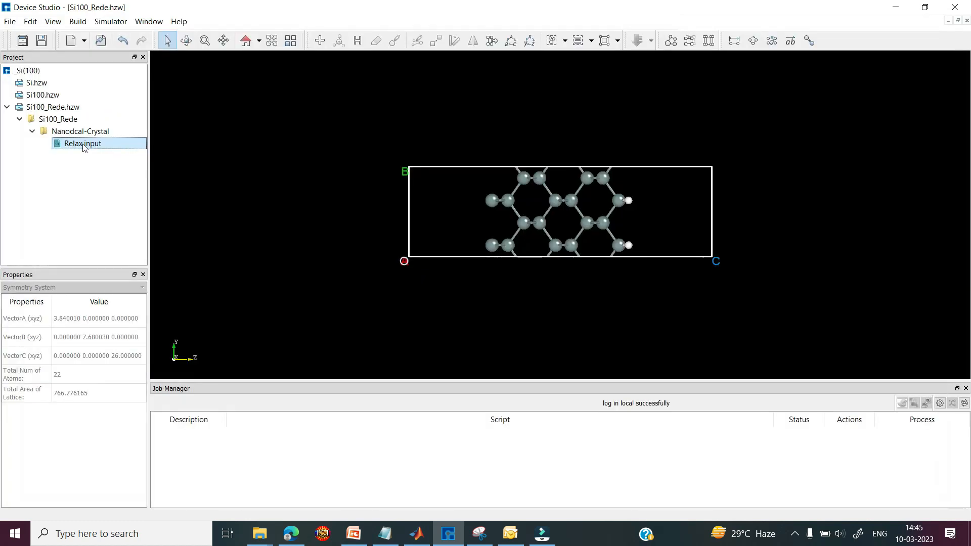
Step: Run the Relax.input job on the MyComputer gateway with one core
{"action": "right_click", "coordinate": [83, 146]}
{"action": "right_click", "coordinate": [84, 146]}
{"action": "left_click", "coordinate": [104, 149]}
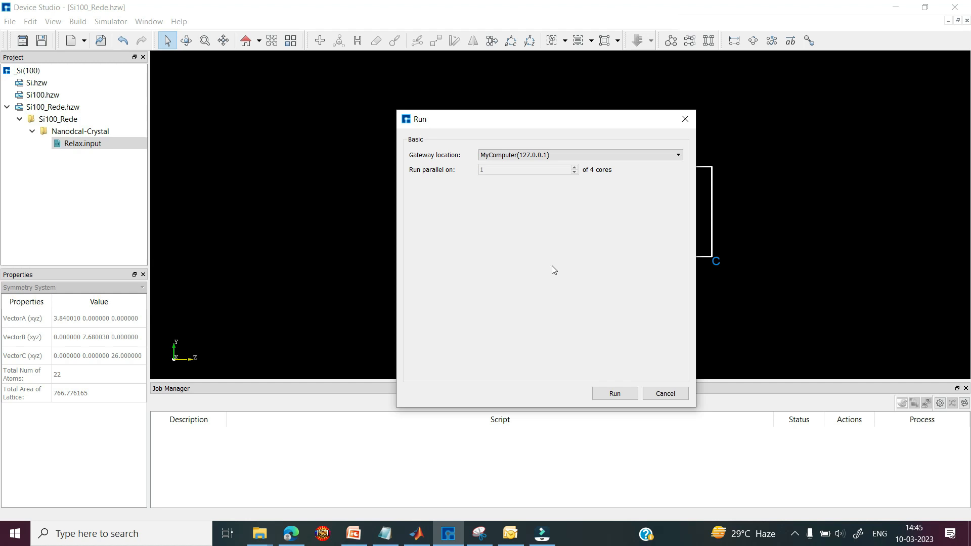
{"action": "left_click", "coordinate": [606, 398]}
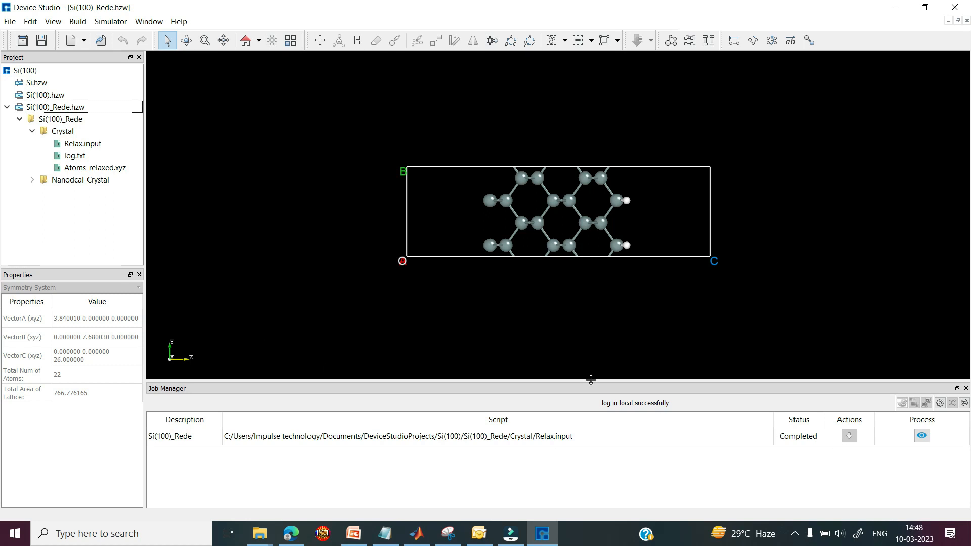
Step: Open the Atoms_relaxed.xyz file from the Crystal results to examine the relaxed atom coordinates
{"action": "left_click", "coordinate": [89, 169]}
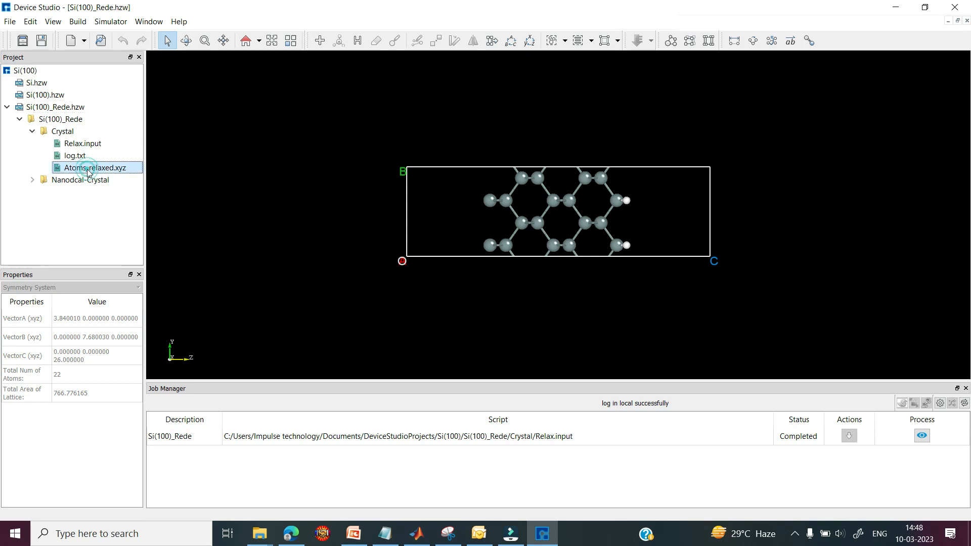
{"action": "right_click", "coordinate": [89, 173]}
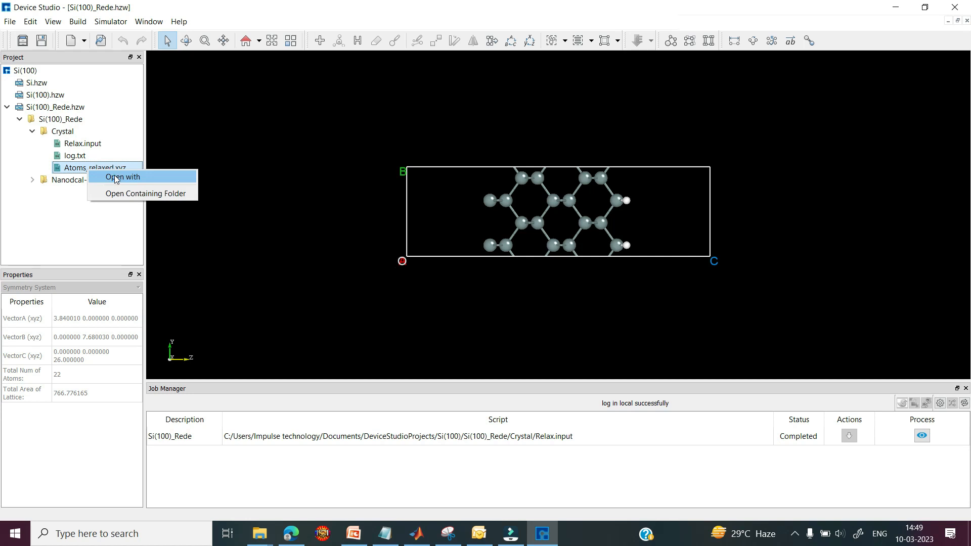
{"action": "left_click", "coordinate": [117, 177]}
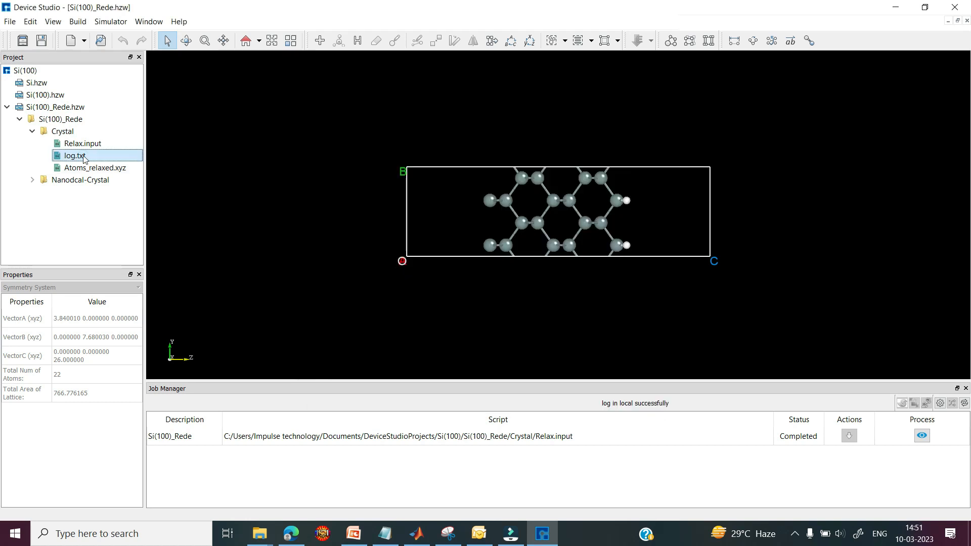
Step: Open the relaxation's log.txt, read through the maximum atomic force of each relaxation step, and close it
{"action": "left_click", "coordinate": [75, 156]}
{"action": "right_click", "coordinate": [84, 157]}
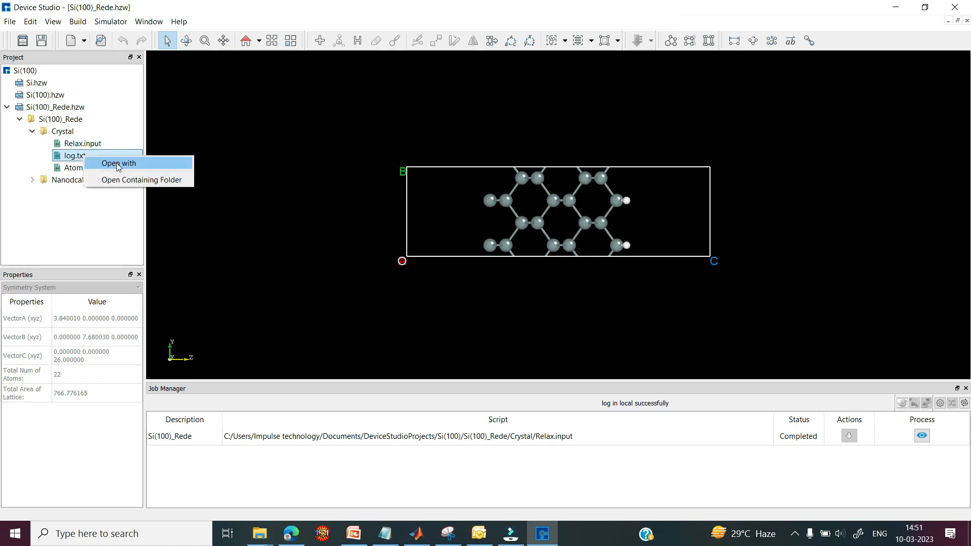
{"action": "left_click", "coordinate": [119, 164]}
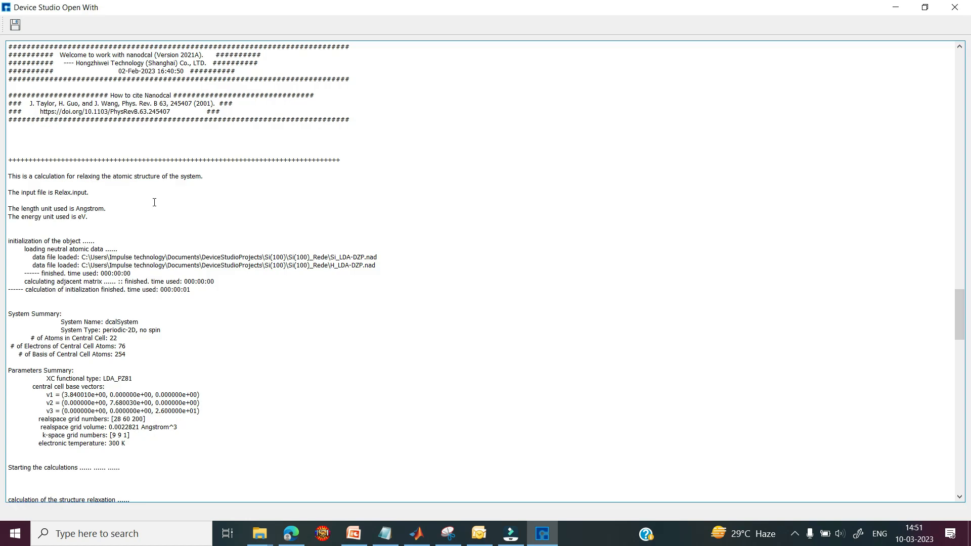
{"action": "scroll", "coordinate": [211, 352], "scroll_direction": "down", "scroll_amount": 13}
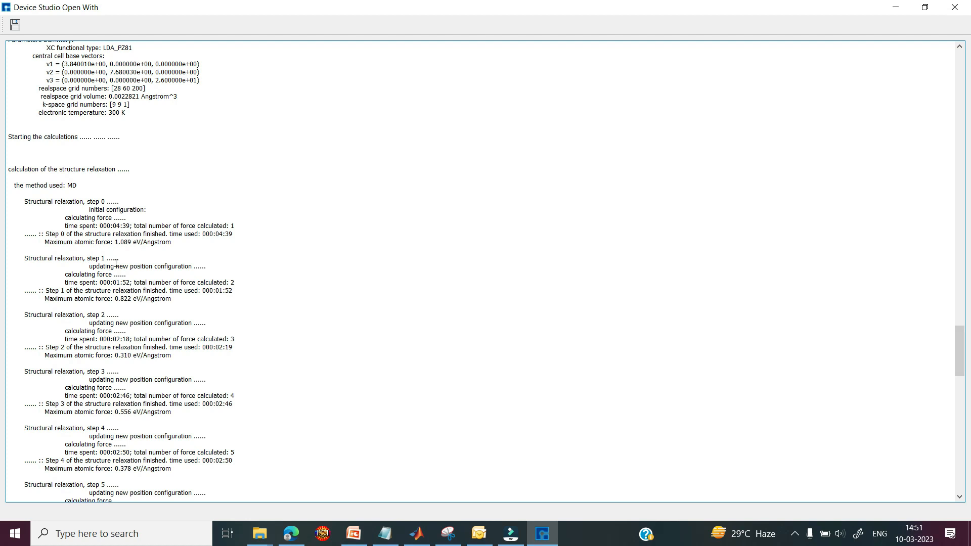
{"action": "scroll", "coordinate": [149, 382], "scroll_direction": "down", "scroll_amount": 20}
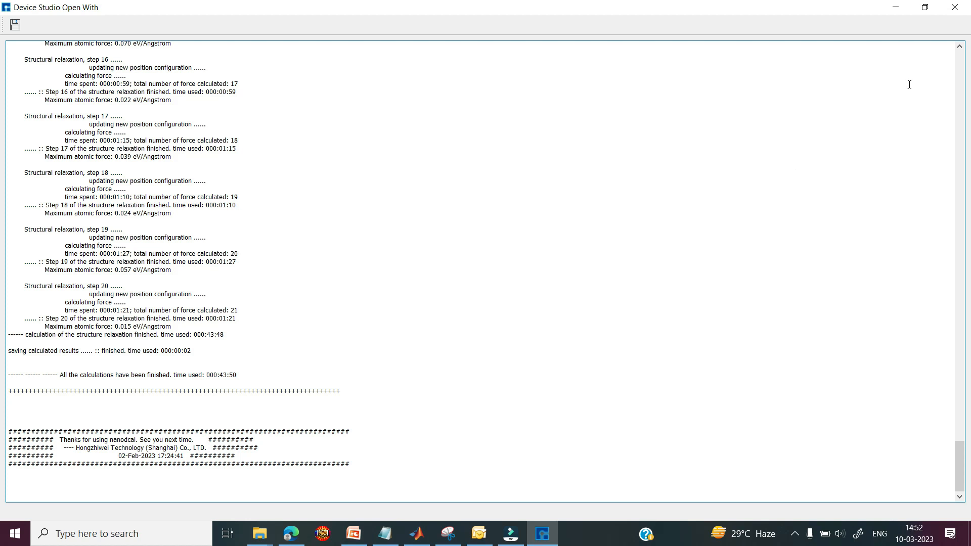
{"action": "left_click", "coordinate": [954, 7]}
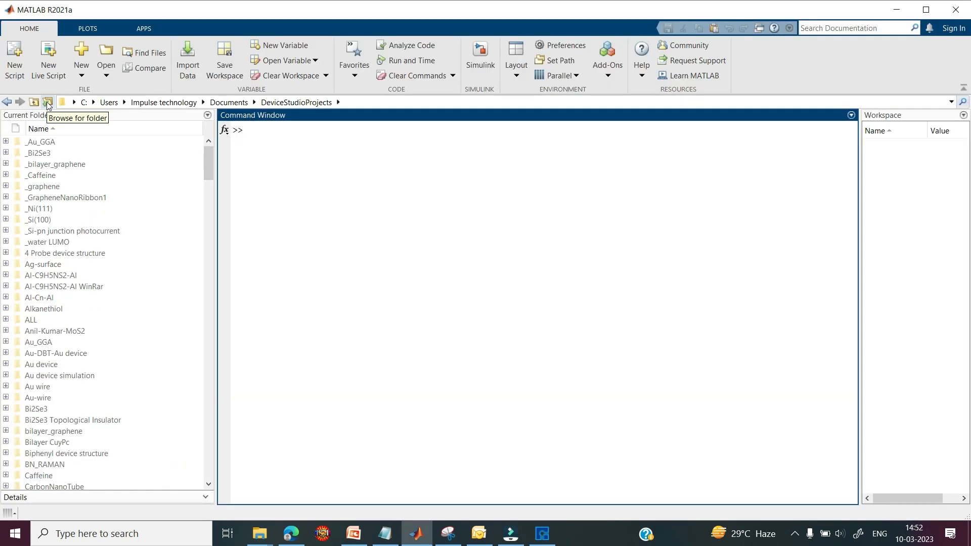
Step: In MATLAB, set the current folder to the Si(100) project in DeviceStudioProjects and expand its Crystal results folder
{"action": "left_click", "coordinate": [48, 102]}
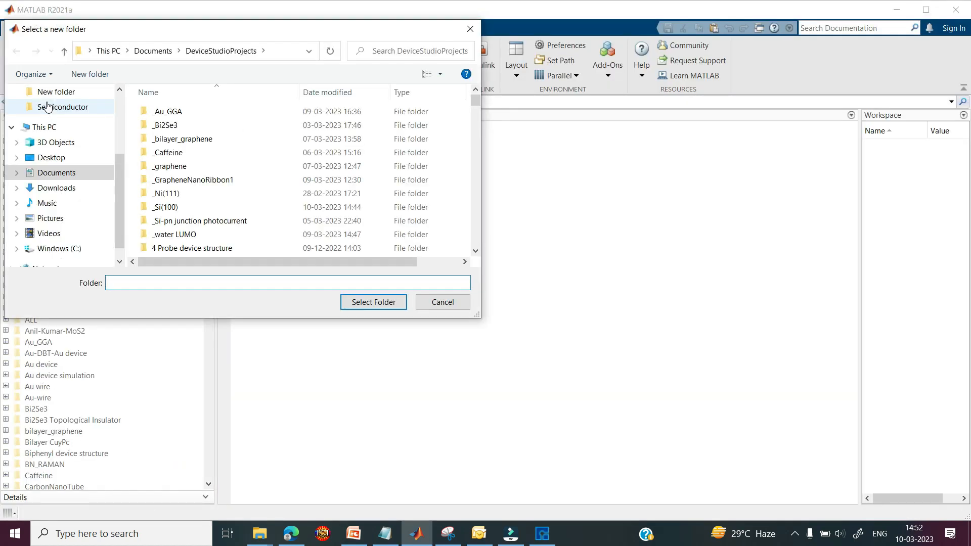
{"action": "scroll", "coordinate": [175, 187], "scroll_direction": "down", "scroll_amount": 20}
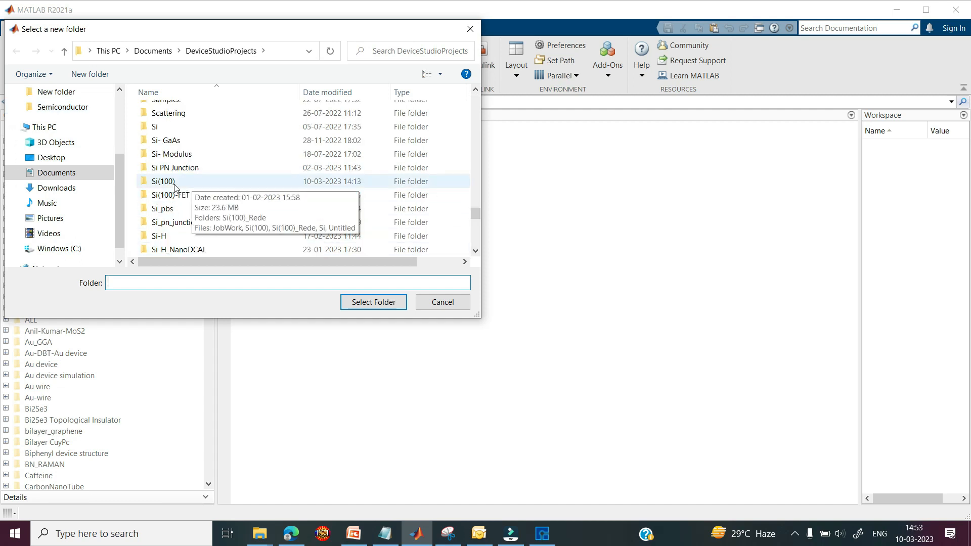
{"action": "left_click", "coordinate": [171, 185]}
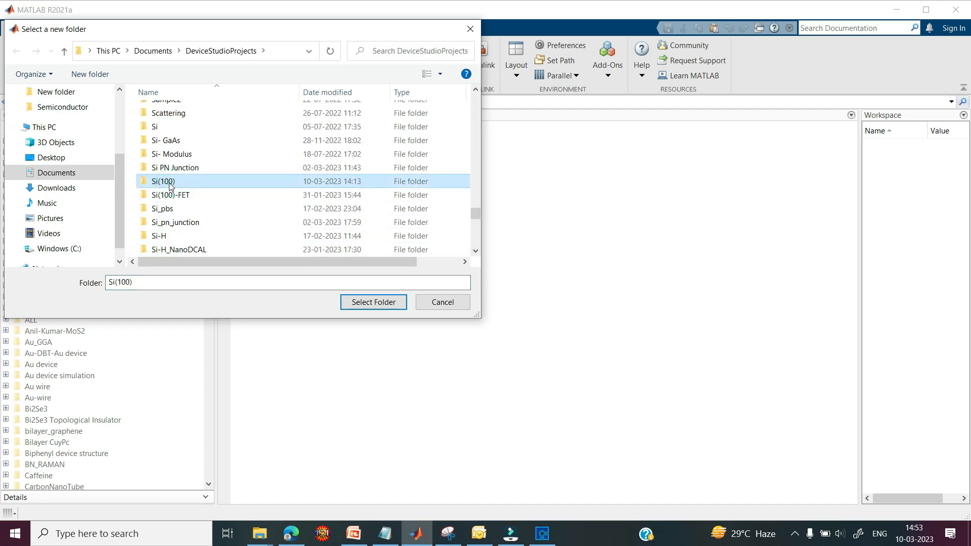
{"action": "left_click", "coordinate": [368, 306]}
{"action": "left_click", "coordinate": [14, 153]}
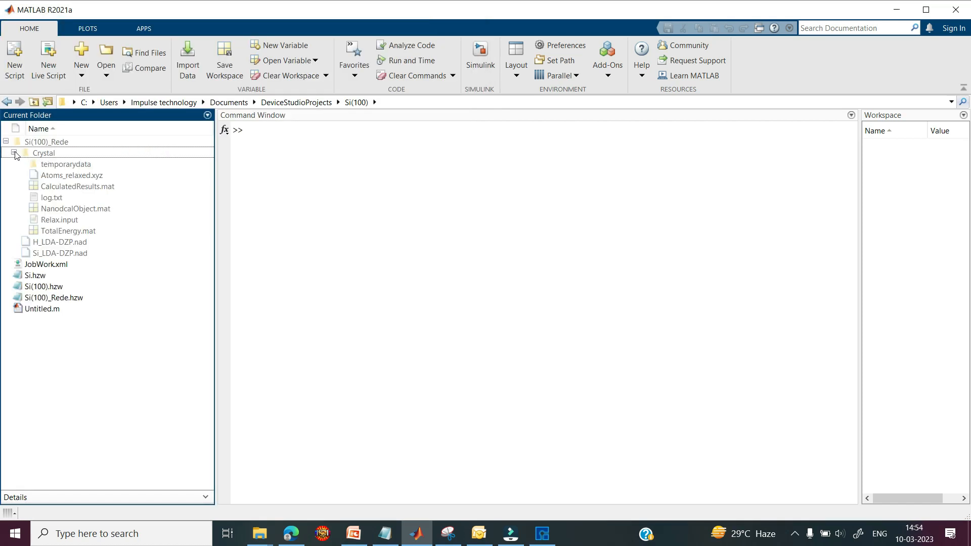
{"action": "left_click", "coordinate": [103, 189]}
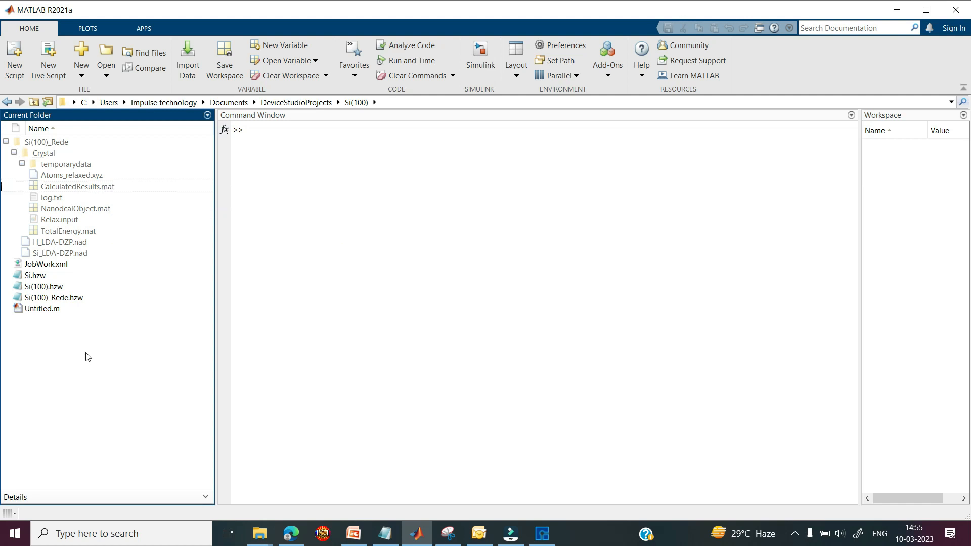
Step: Run the Untitled.m script to plot maximum atomic force against optimization step for the Si(100) surface, and maximize the figure
{"action": "left_click", "coordinate": [15, 63]}
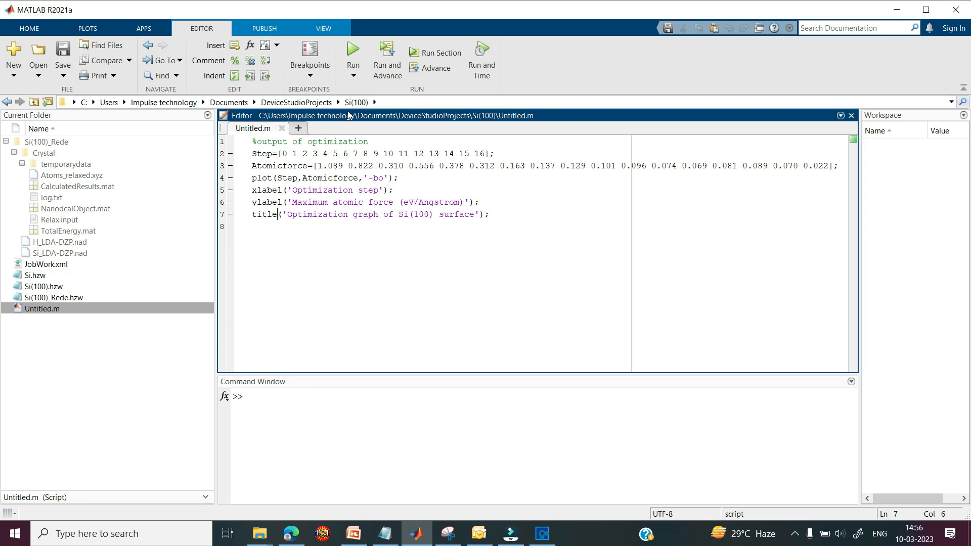
{"action": "left_click", "coordinate": [352, 51]}
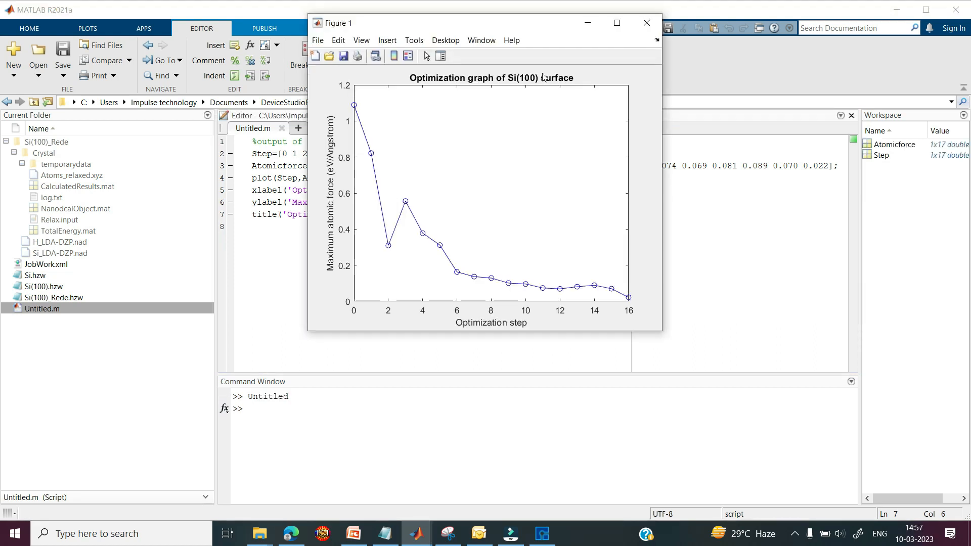
{"action": "left_click_drag", "start_coordinate": [514, 91], "coordinate": [516, 113]}
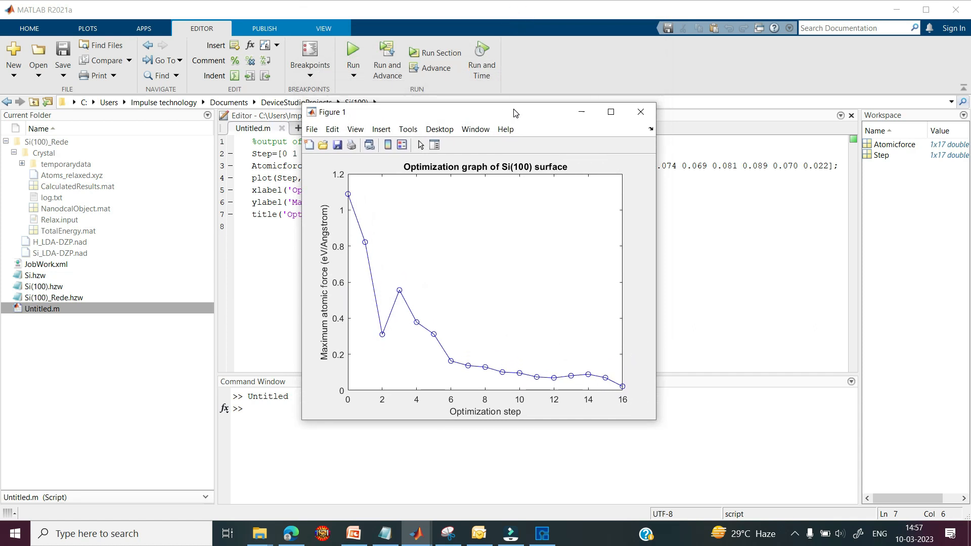
{"action": "double_click", "coordinate": [516, 112]}
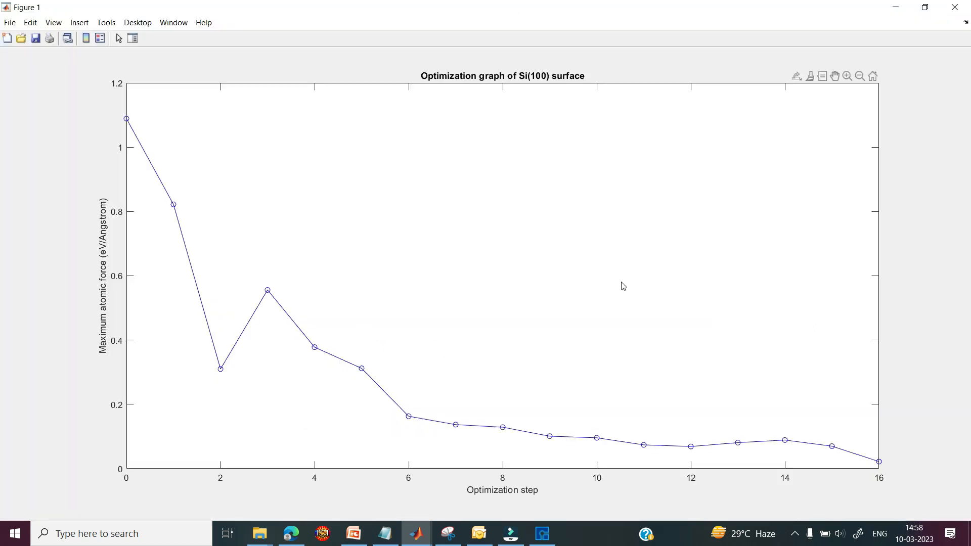